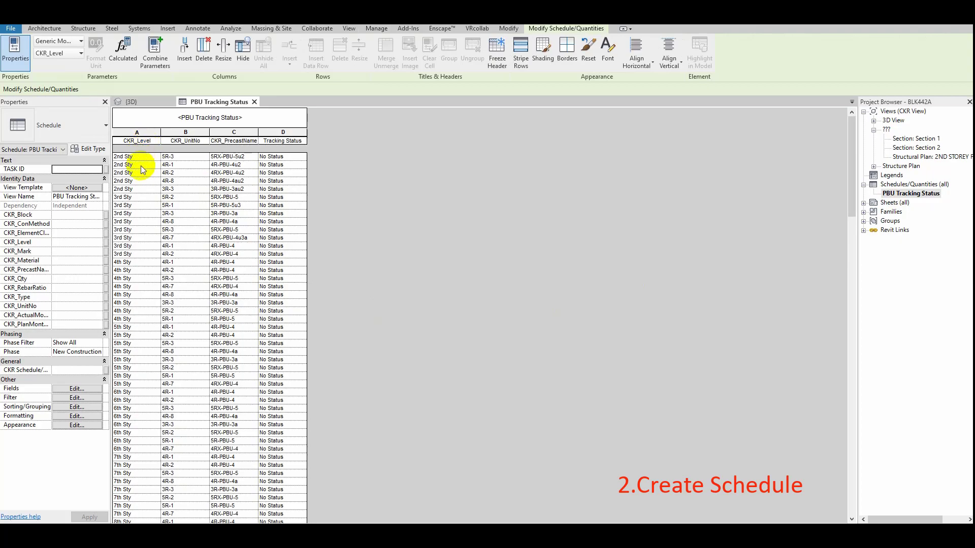
Step: Review the rows of the PBU Tracking Status schedule and compare it with the 3D view of the model
scroll(324, 403, down, 8)
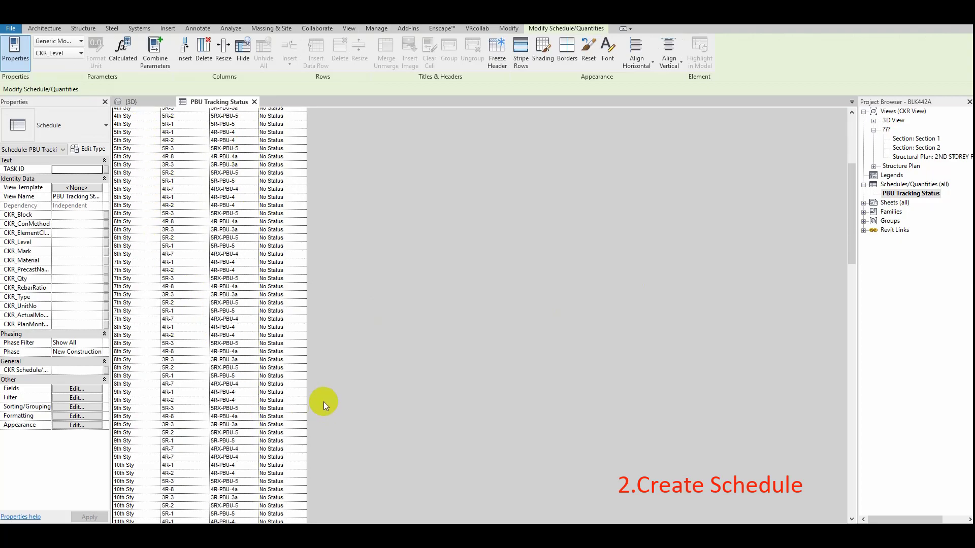
scroll(289, 372, down, 20)
scroll(265, 326, up, 10)
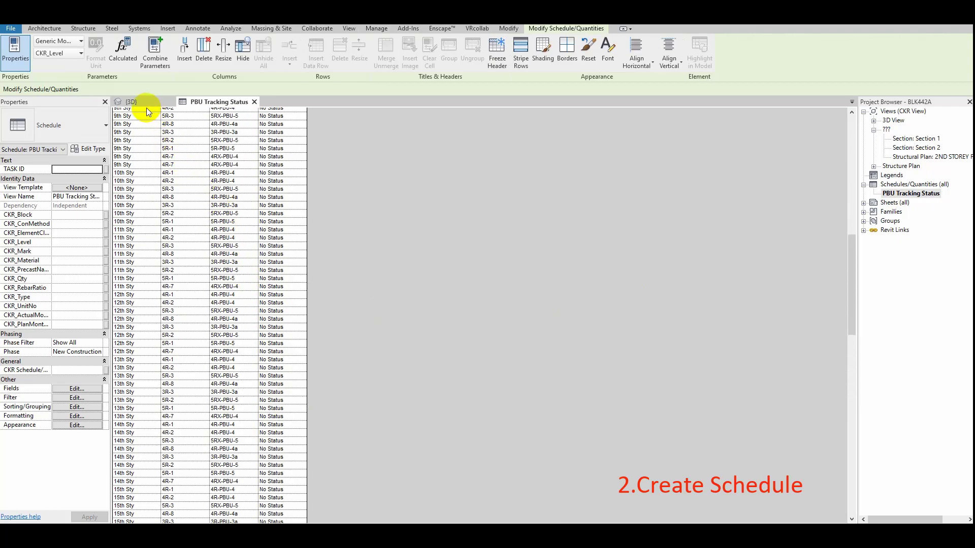
click(145, 101)
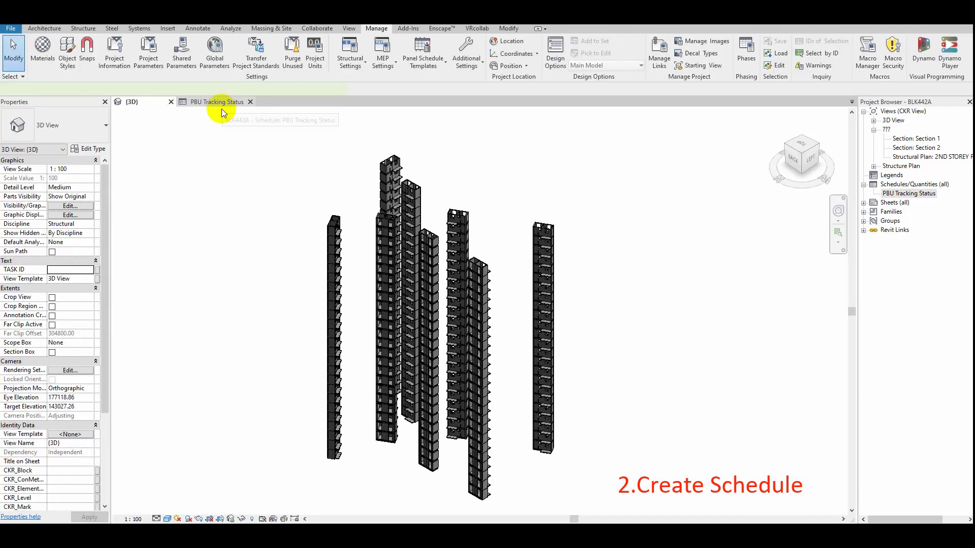
click(221, 107)
Step: Export the PBU Tracking Status schedule to the Dynamo folder as tab-delimited text, named PBU Tracking Status.txt, with title and column headers
click(15, 29)
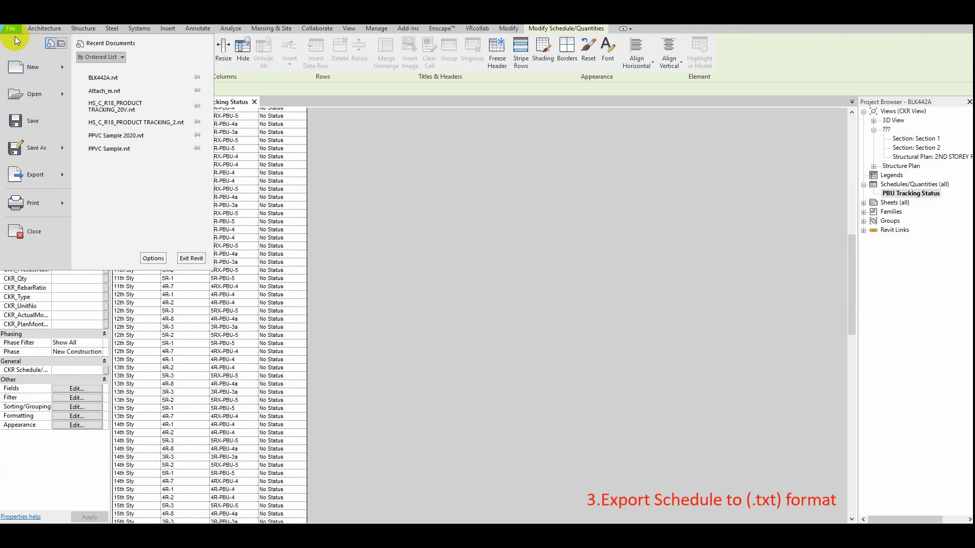
mouse_move(59, 175)
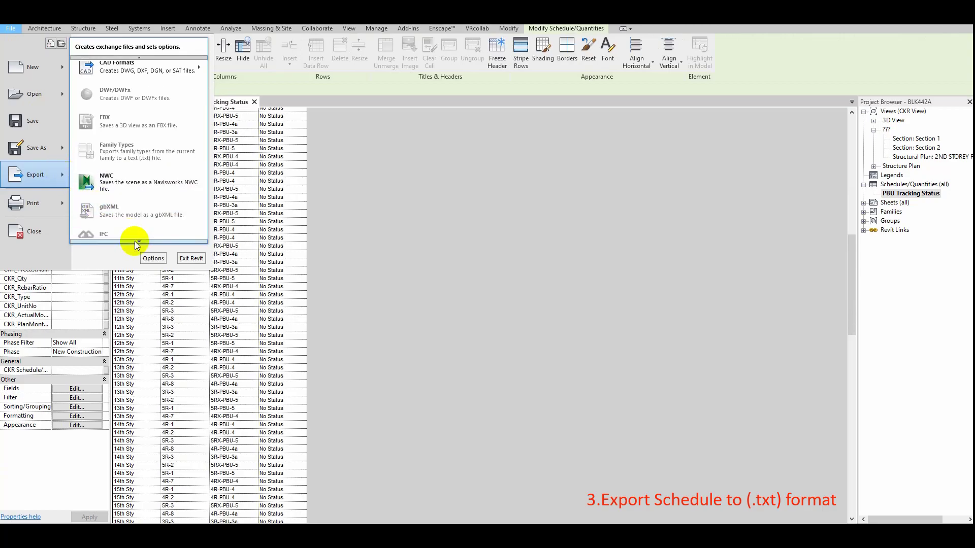
mouse_move(135, 236)
mouse_move(177, 205)
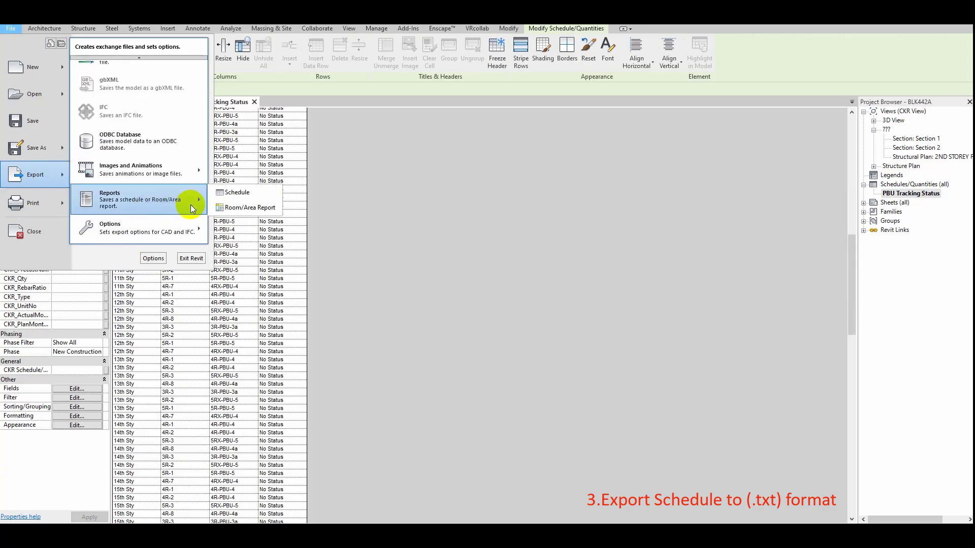
click(239, 195)
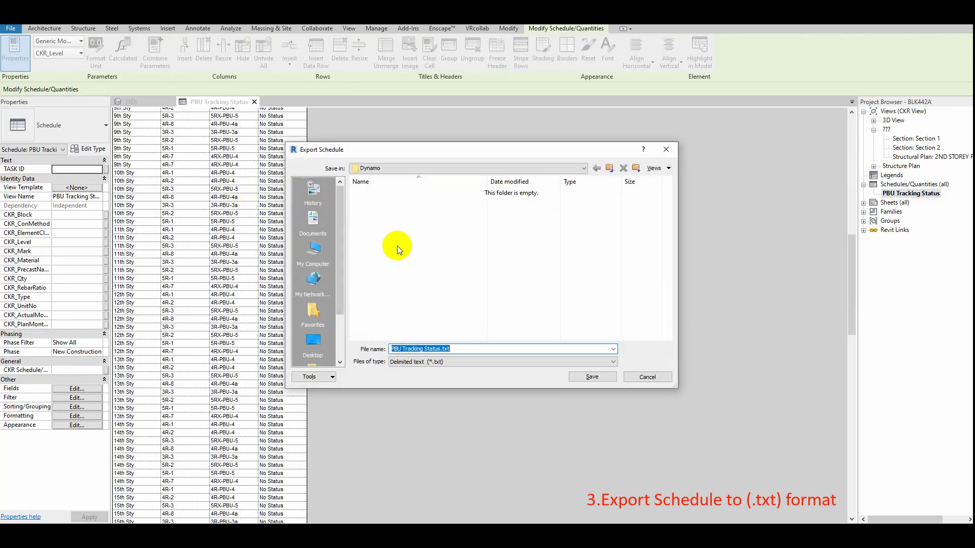
click(472, 349)
click(584, 378)
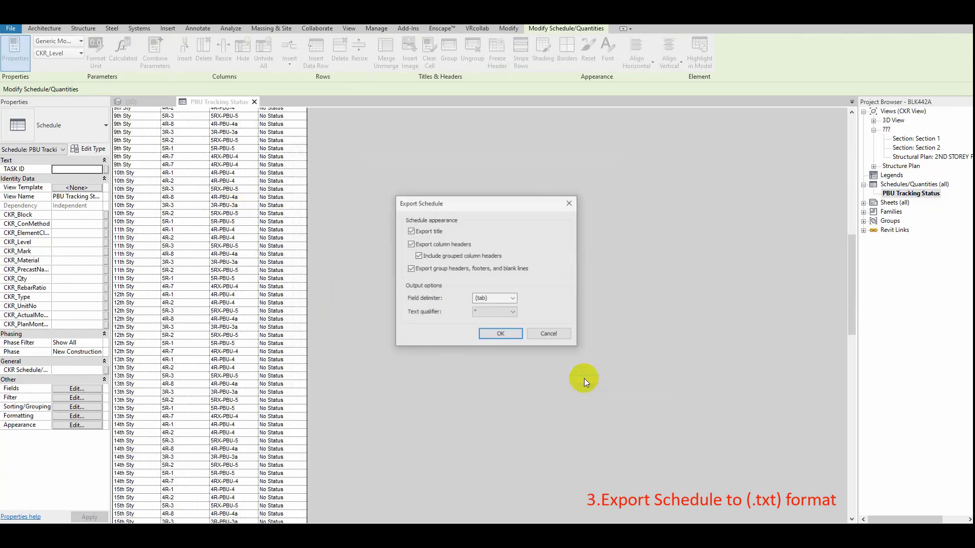
click(513, 300)
click(501, 335)
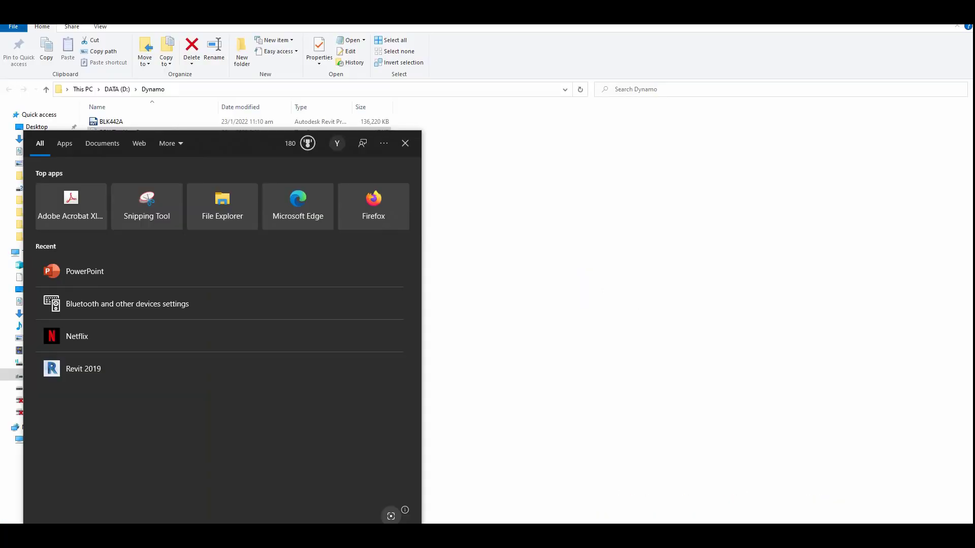
Step: Switch to Excel with a new blank workbook and maximize its window
text(exce)
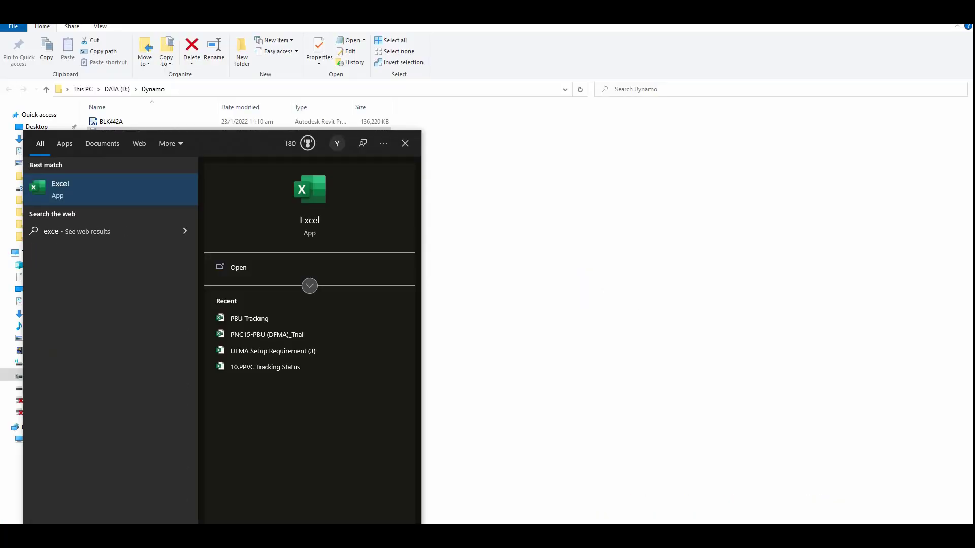
click(105, 188)
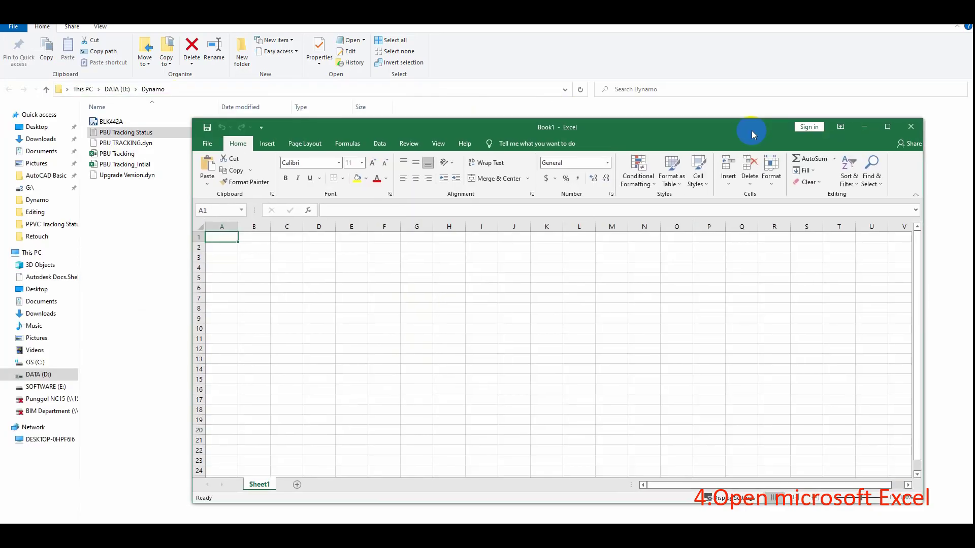
drag(751, 130, 732, 130)
click(870, 127)
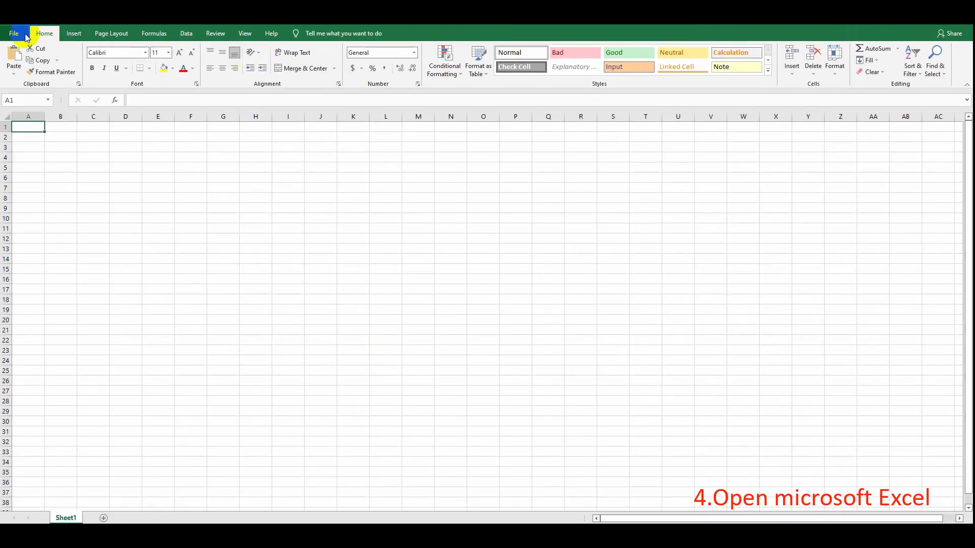
Step: Open the PBU Tracking Status text file from D:\Dynamo, with all file types listed
click(12, 29)
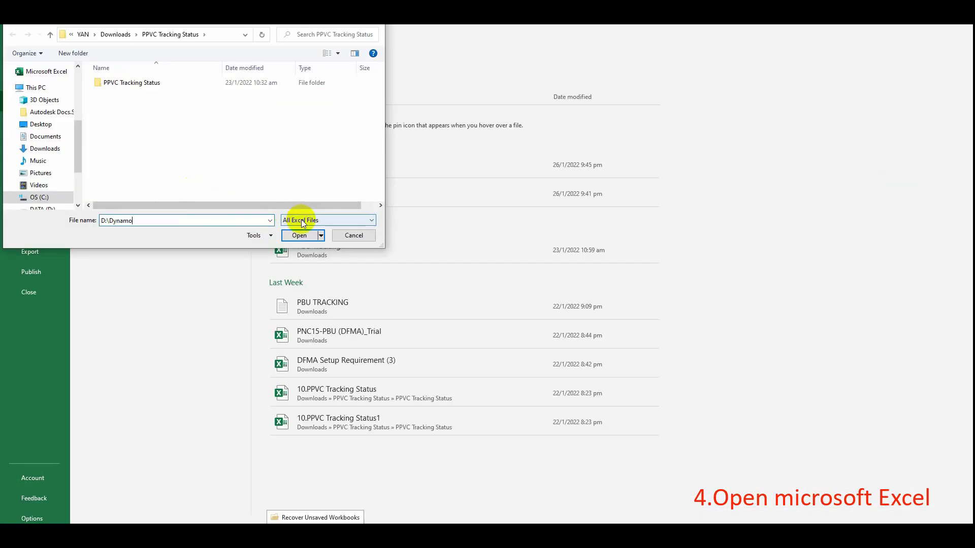
click(302, 220)
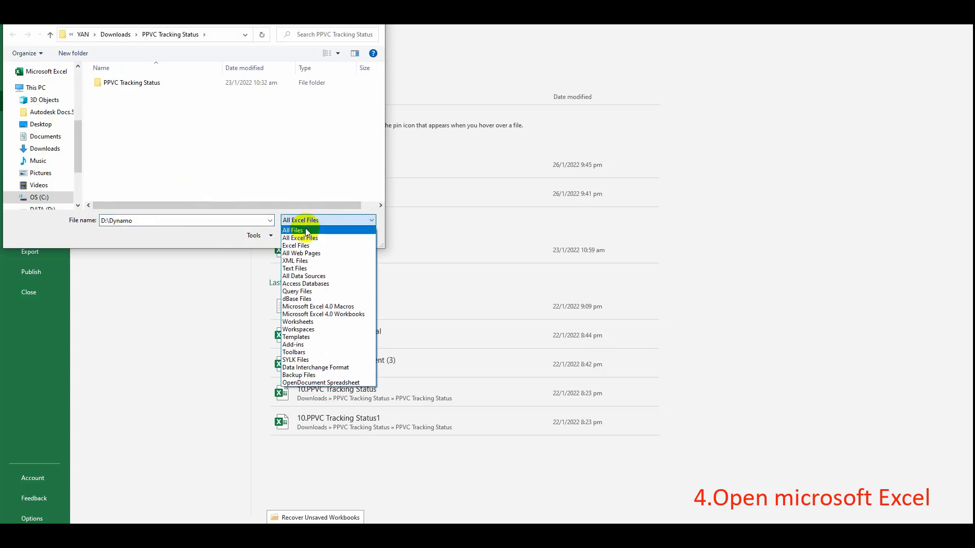
click(306, 231)
click(300, 235)
click(145, 96)
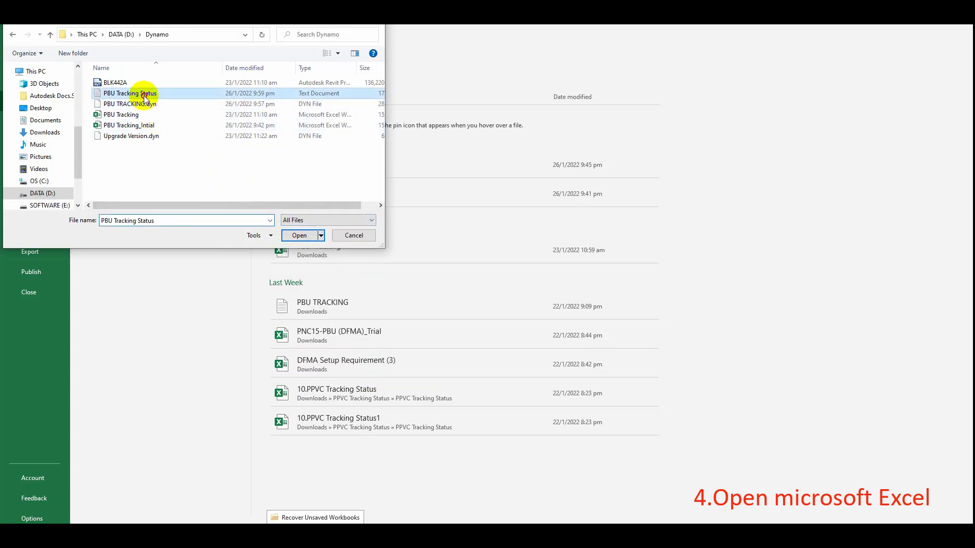
click(299, 235)
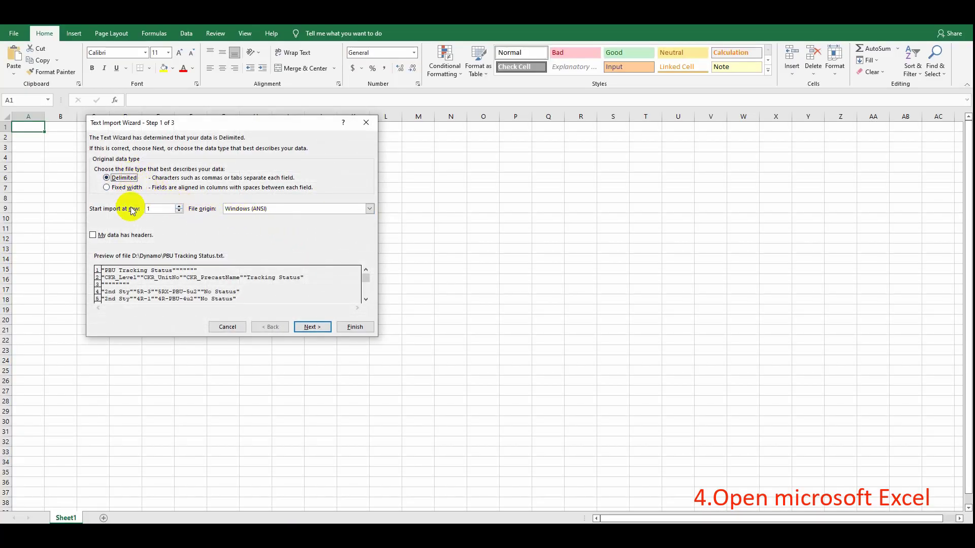
Step: Import the text file as delimited data with Tab as the delimiter, starting at row 1
click(369, 209)
click(369, 209)
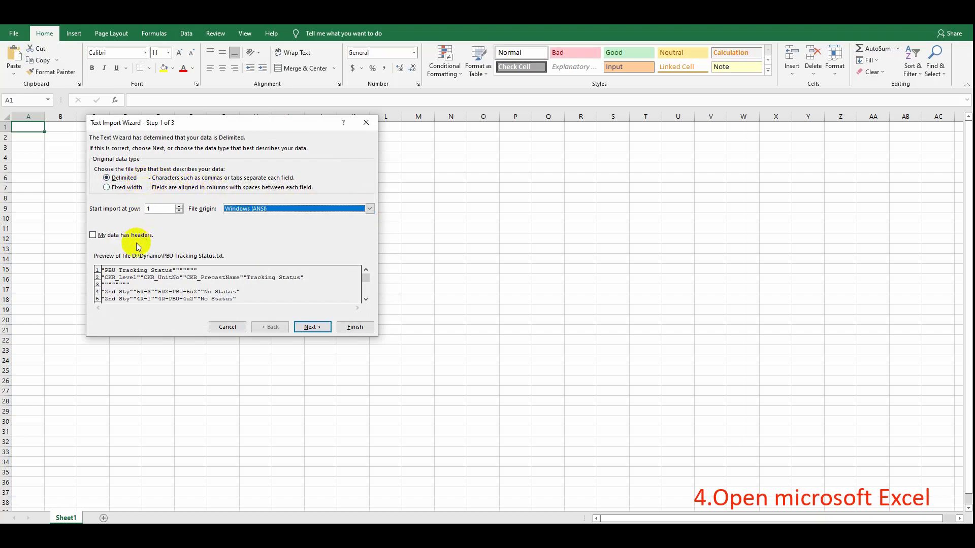
click(114, 189)
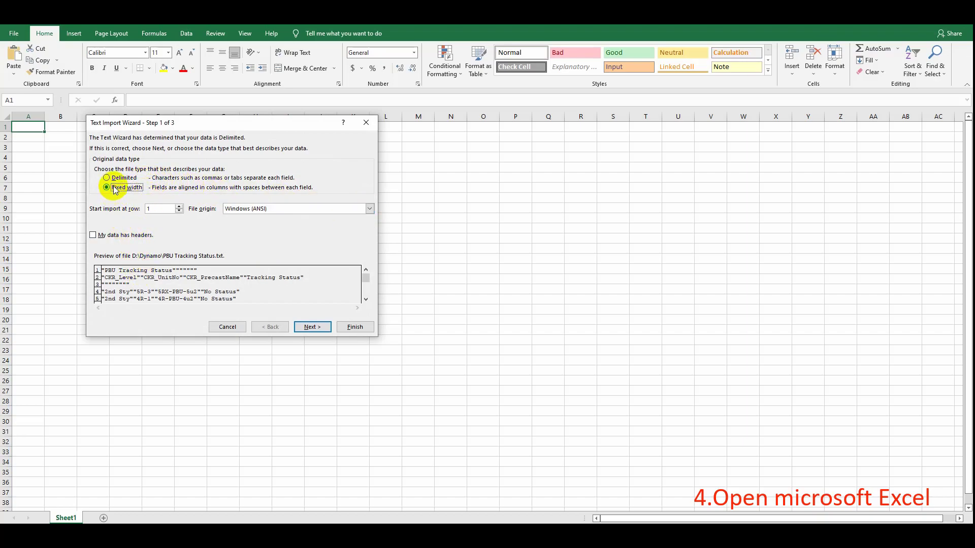
click(305, 326)
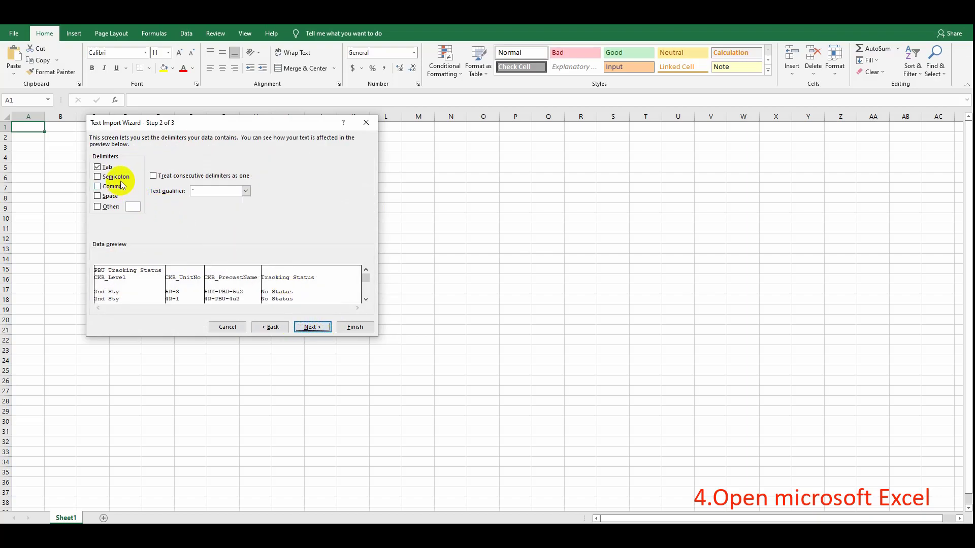
click(350, 326)
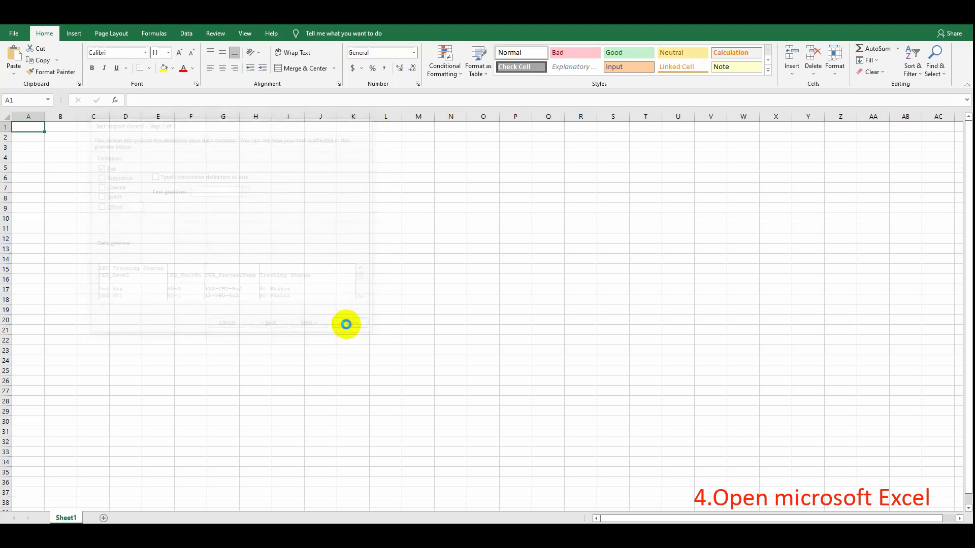
click(193, 199)
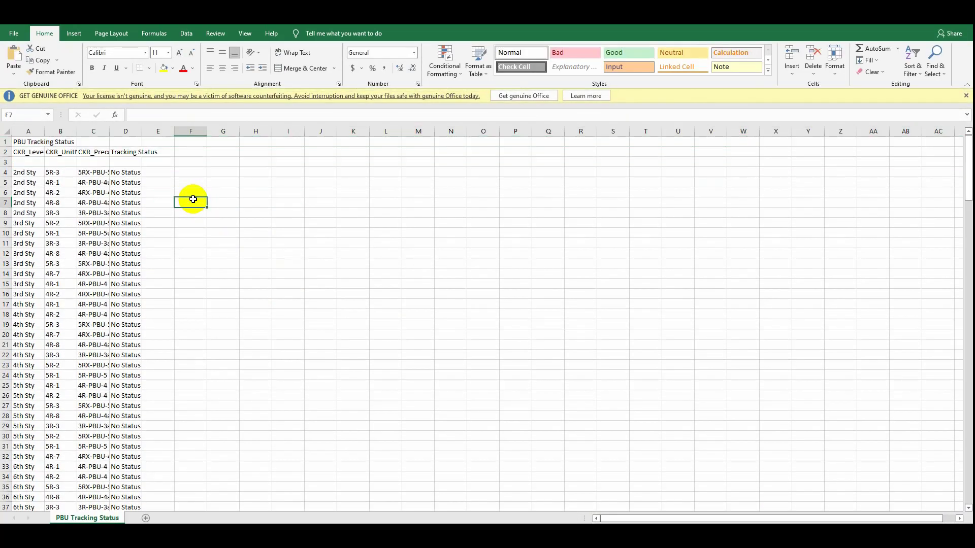
Step: Delete the title row above the column headers and the blank row beneath them
click(8, 141)
right_click(9, 142)
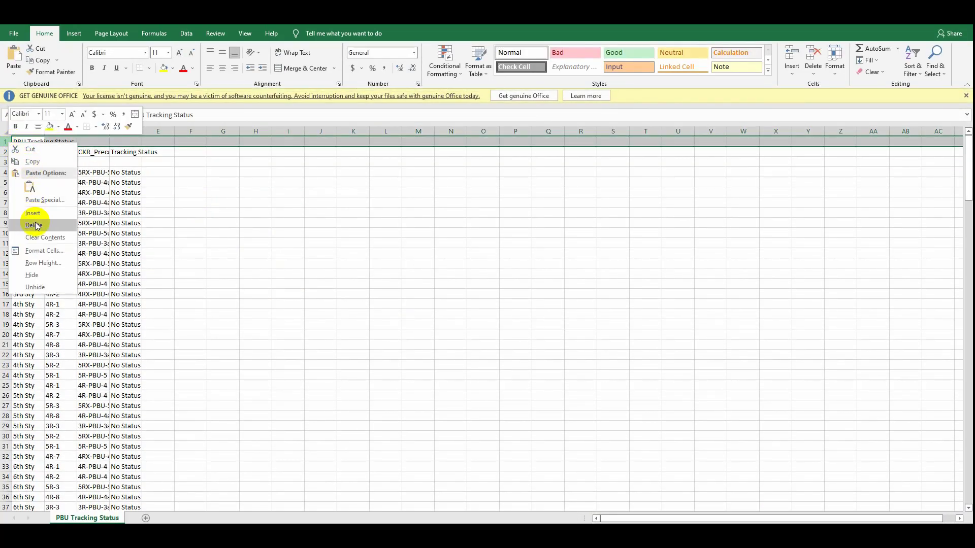
click(34, 225)
click(5, 152)
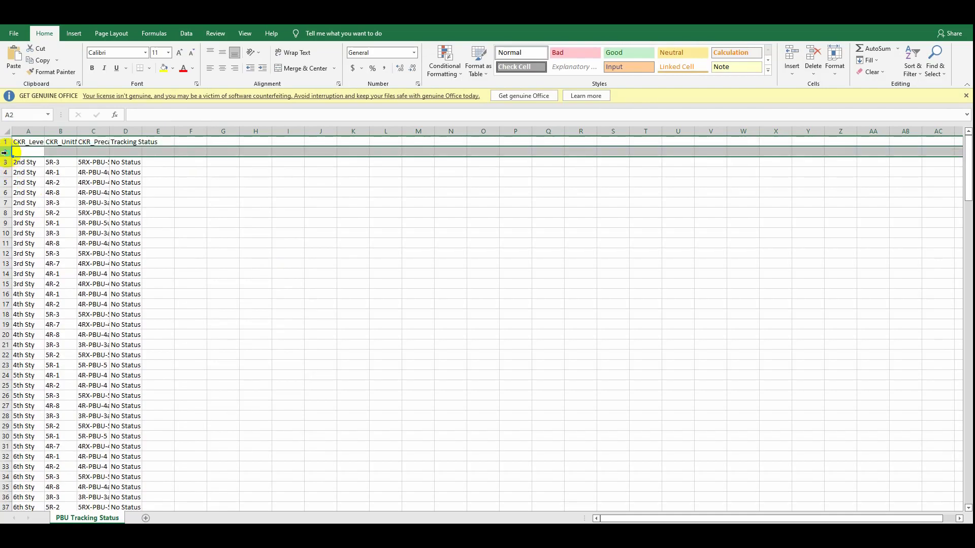
right_click(6, 152)
click(34, 236)
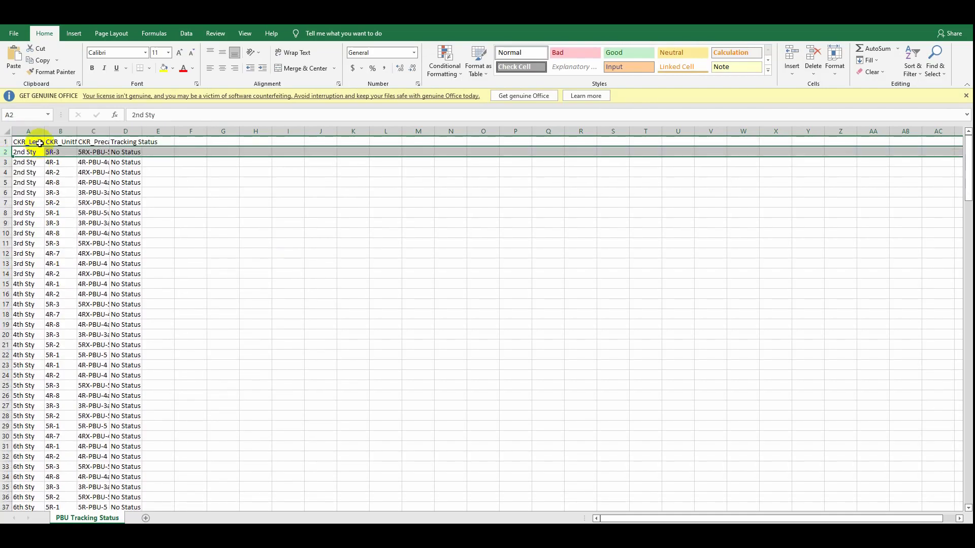
Step: Widen columns A to D so their headers and contents show in full
drag(44, 133, 250, 139)
click(174, 131)
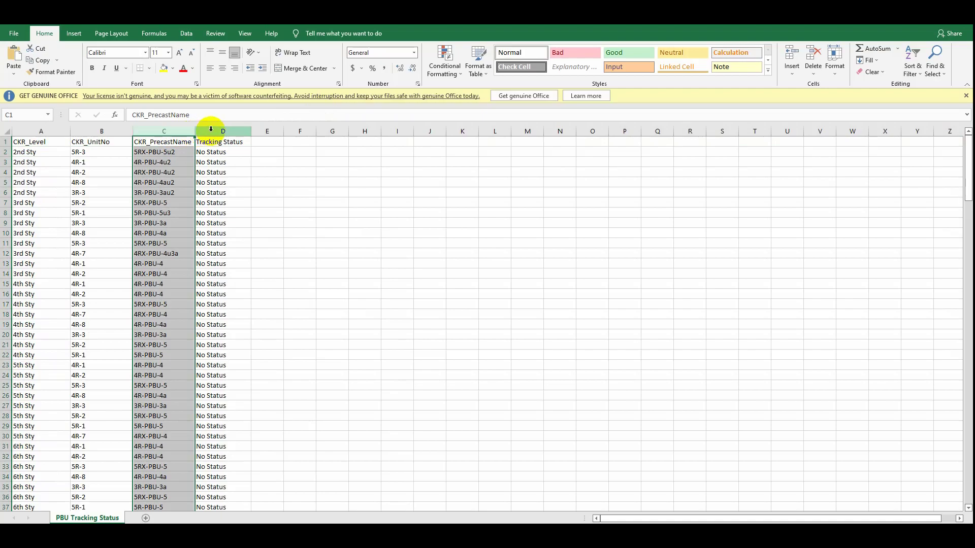
click(208, 132)
scroll(93, 311, down, 1)
scroll(93, 311, up, 1)
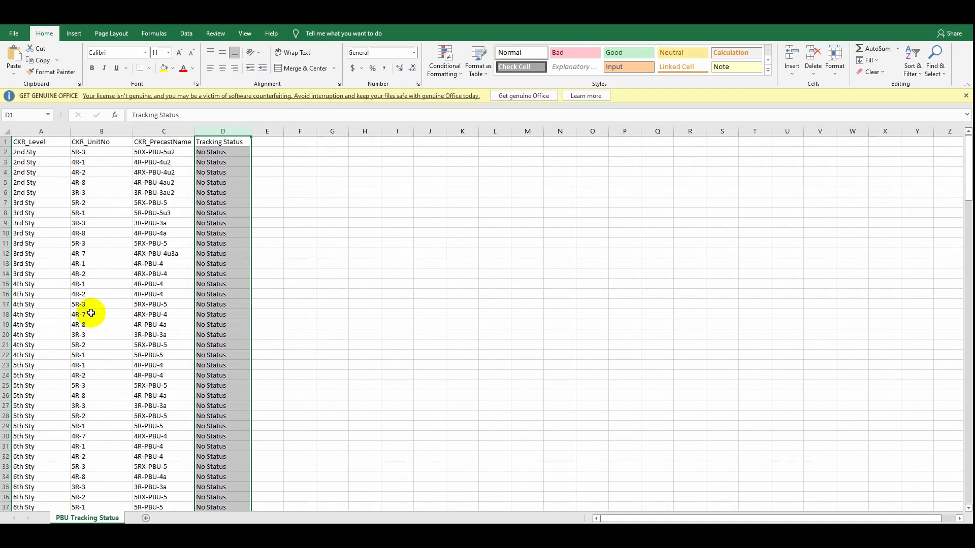
Step: Save the sheet in D:\Dynamo as an Excel Workbook named PBU Tracking Status_Late
click(14, 33)
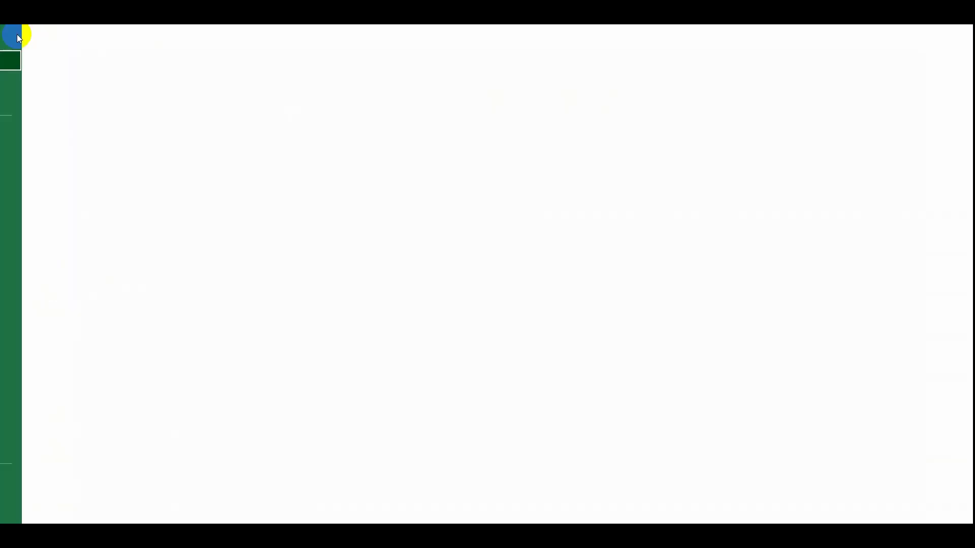
click(30, 170)
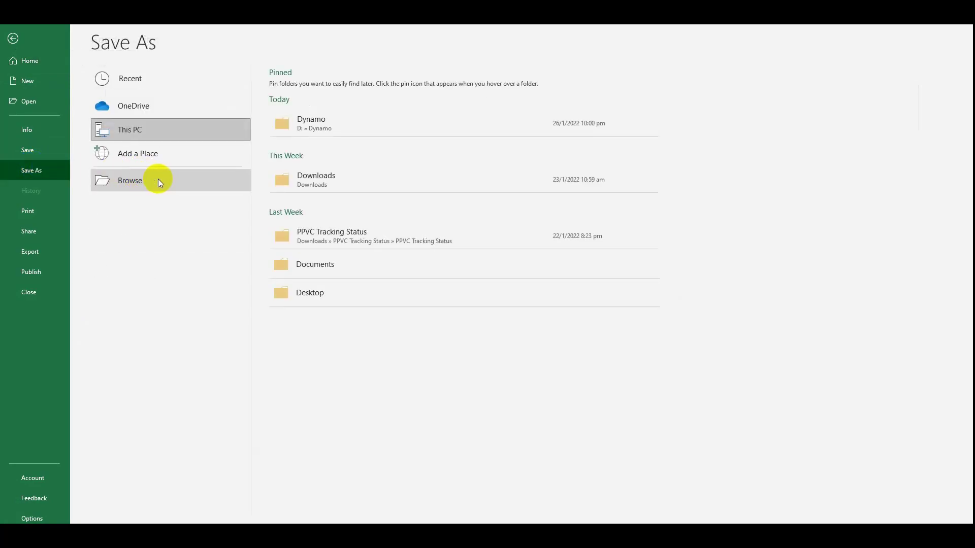
click(145, 181)
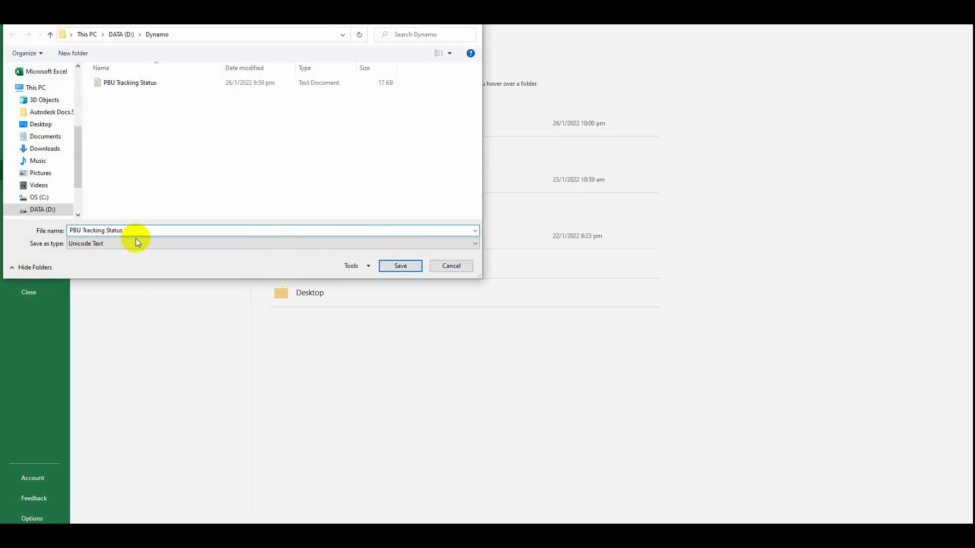
click(132, 241)
click(126, 251)
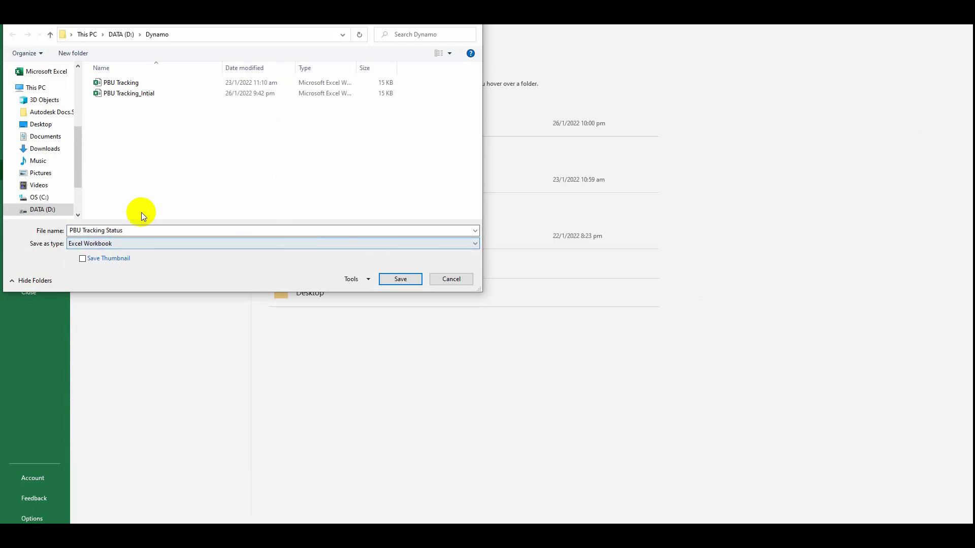
click(145, 230)
click(146, 231)
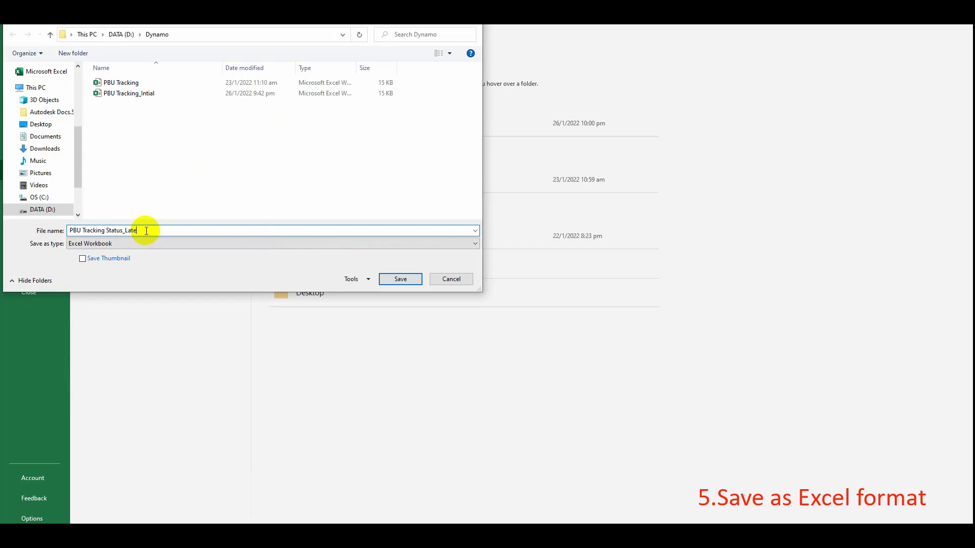
key(Return)
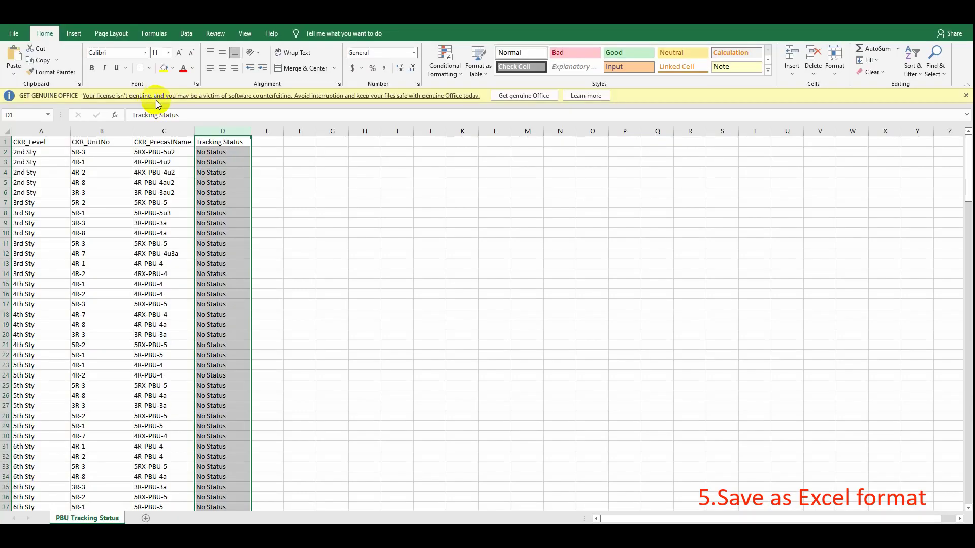
Step: Switch to Revit and bring up the 3D view of the BLK442A model
click(319, 199)
click(230, 154)
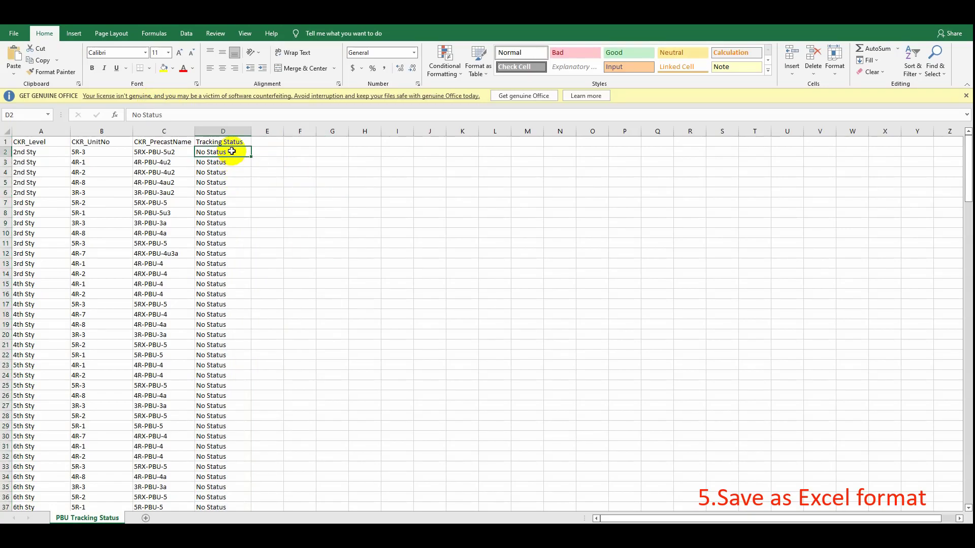
click(439, 469)
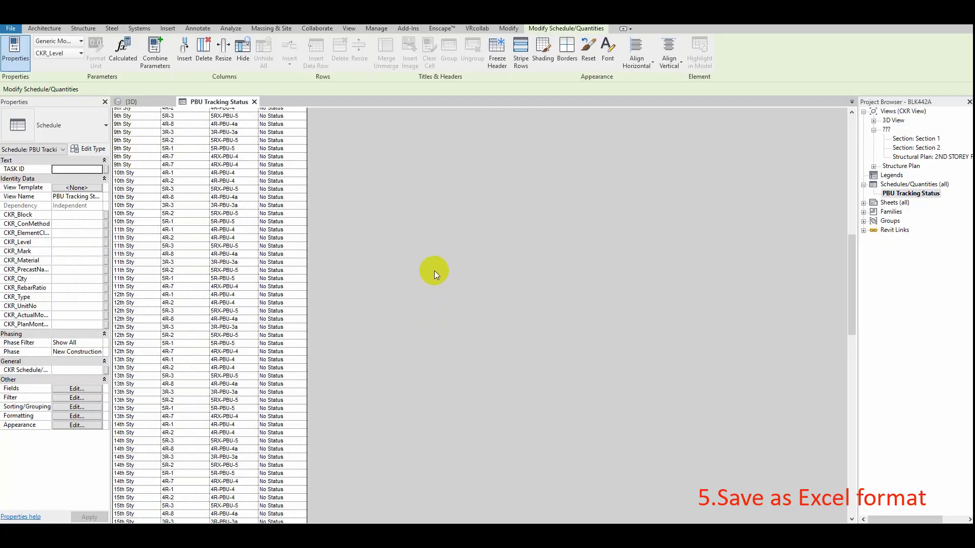
click(147, 101)
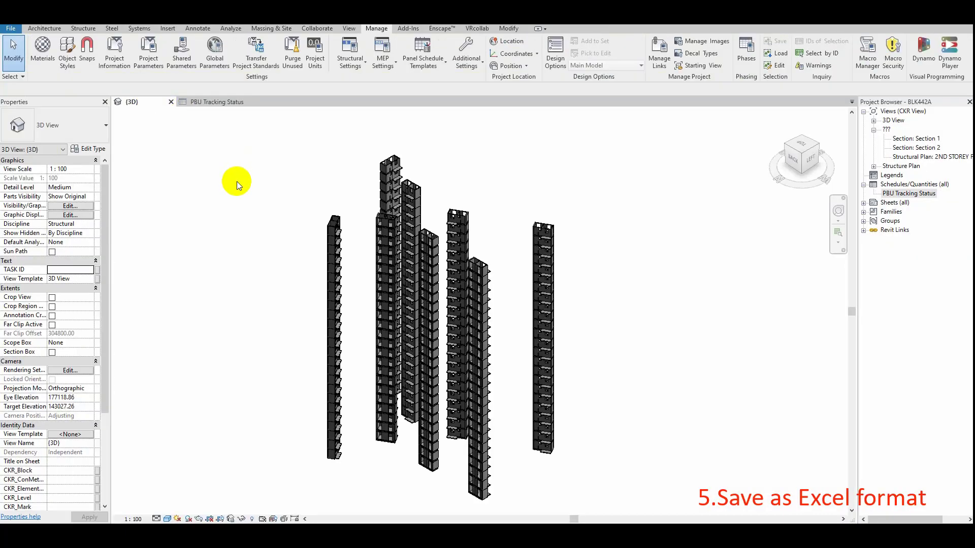
Step: Open the filter overrides of the 3D view's Visibility/Graphic settings and widen the Name column slightly
key(v)
key(g)
drag(428, 131, 337, 164)
click(448, 181)
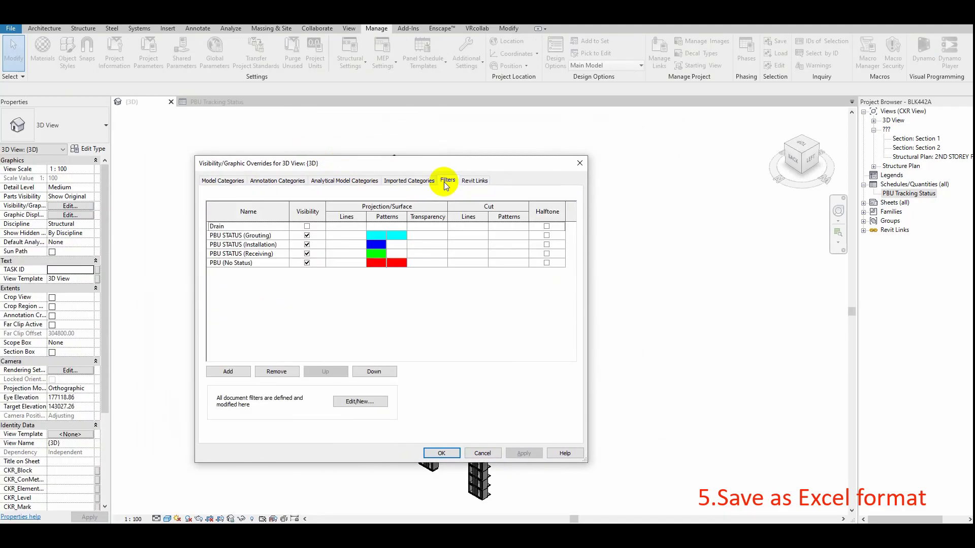
drag(289, 206, 294, 206)
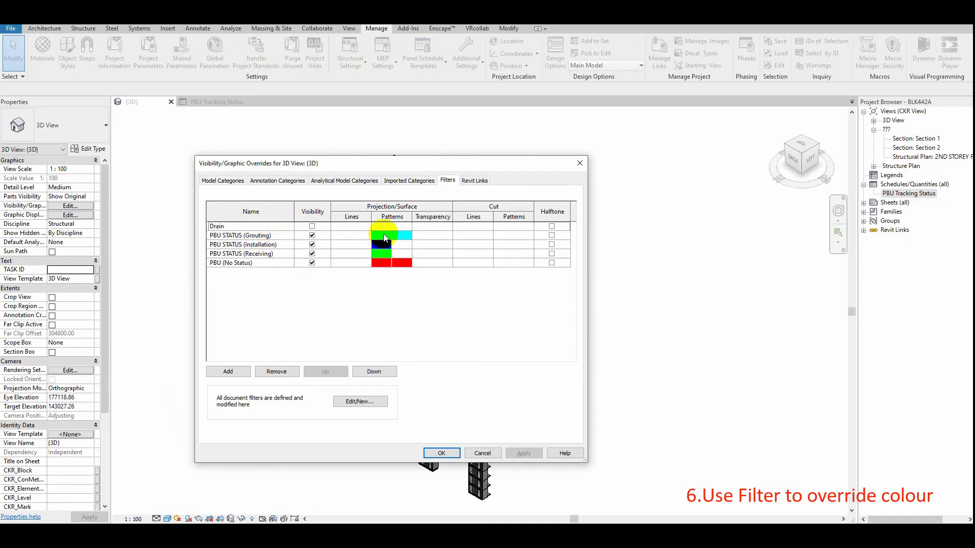
Step: Override the PBU STATUS (Installation) filter's background surface pattern with a solid fill in blue
click(397, 244)
click(397, 244)
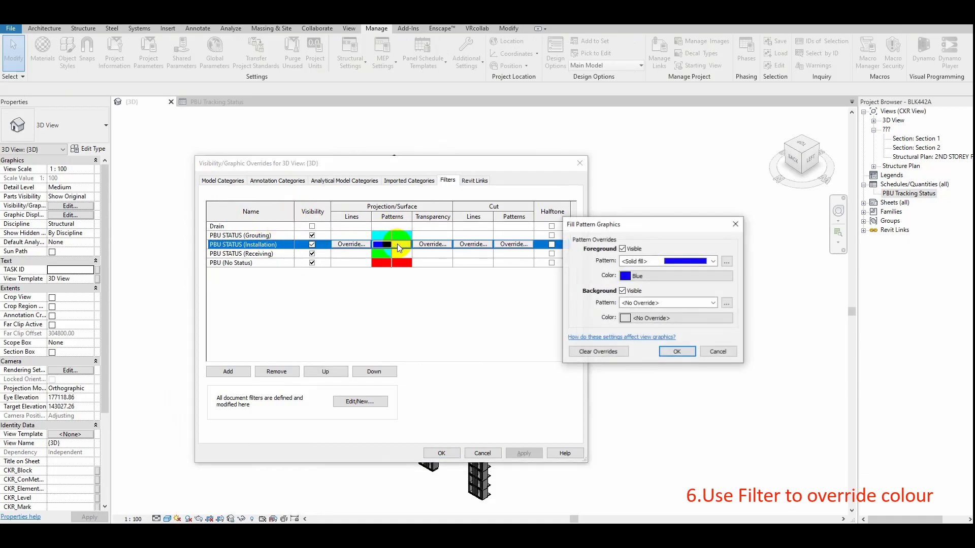
click(655, 302)
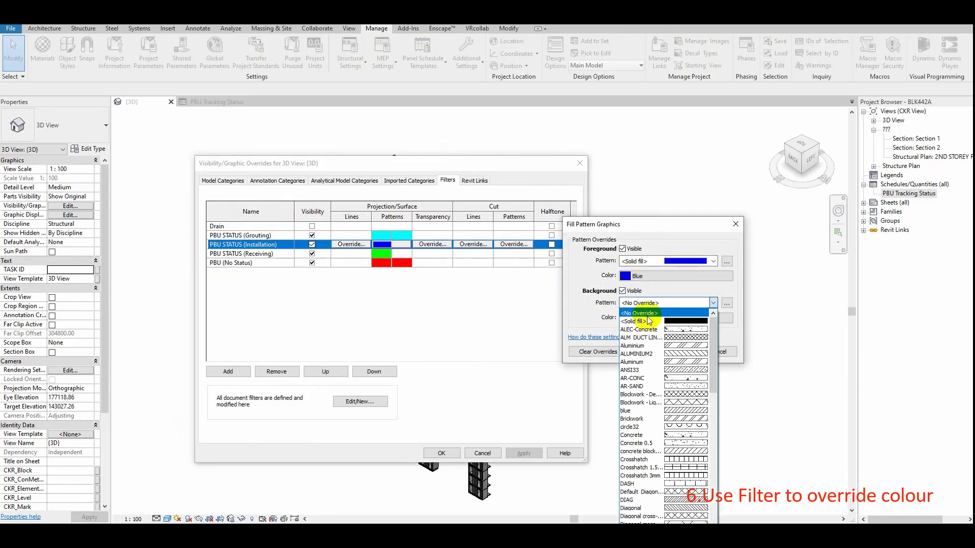
click(647, 314)
click(648, 315)
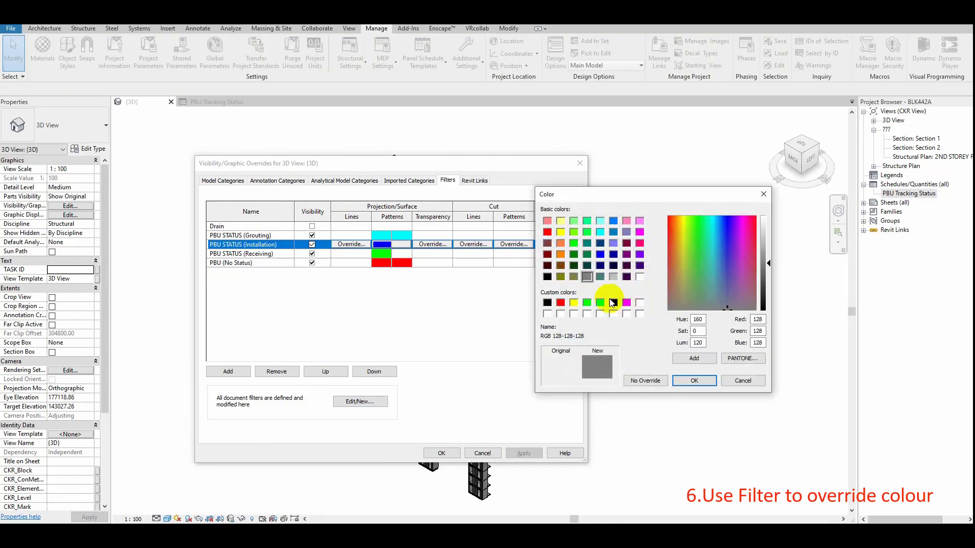
click(613, 302)
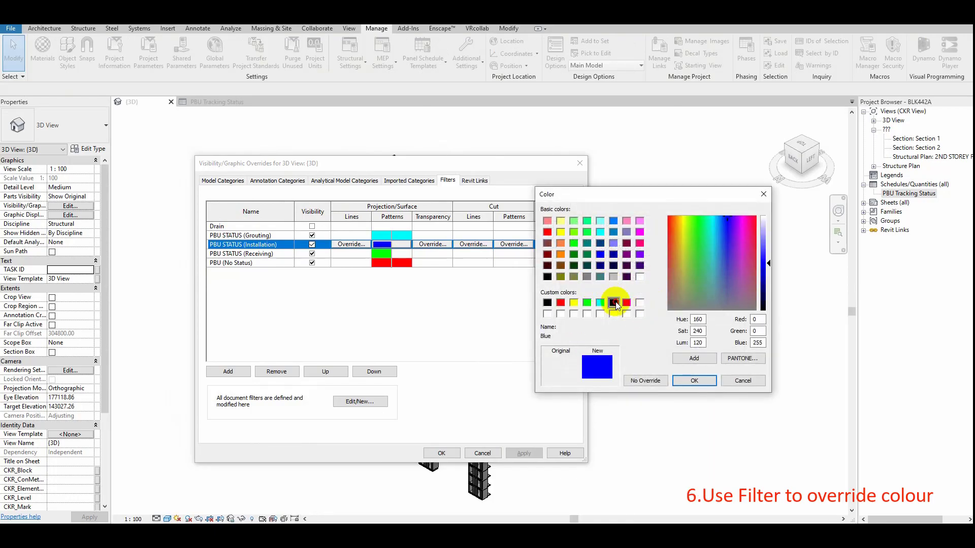
click(691, 380)
click(672, 346)
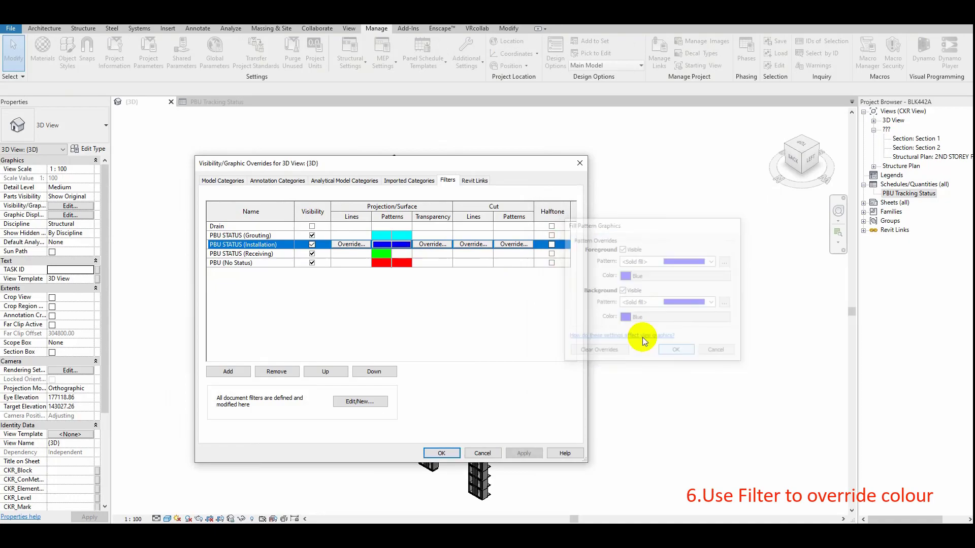
Step: Override the PBU STATUS (Receiving) filter's background surface pattern with a solid green fill, and apply the overrides to the view
click(407, 252)
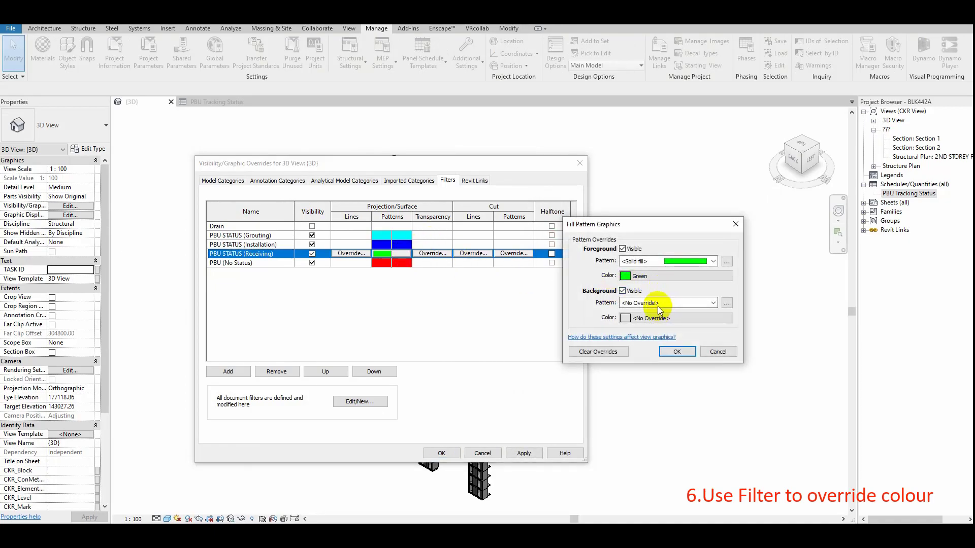
click(660, 303)
click(655, 321)
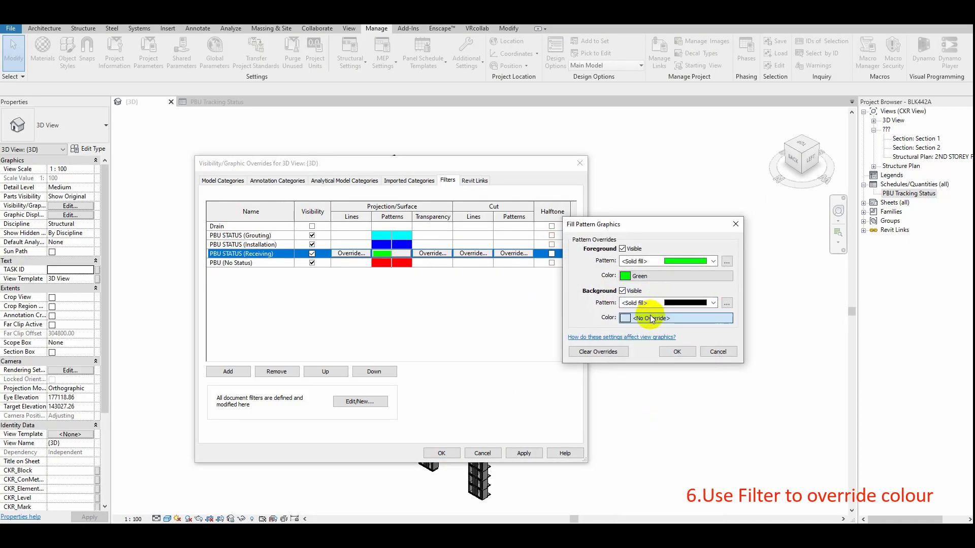
click(655, 318)
click(599, 303)
click(688, 379)
click(675, 352)
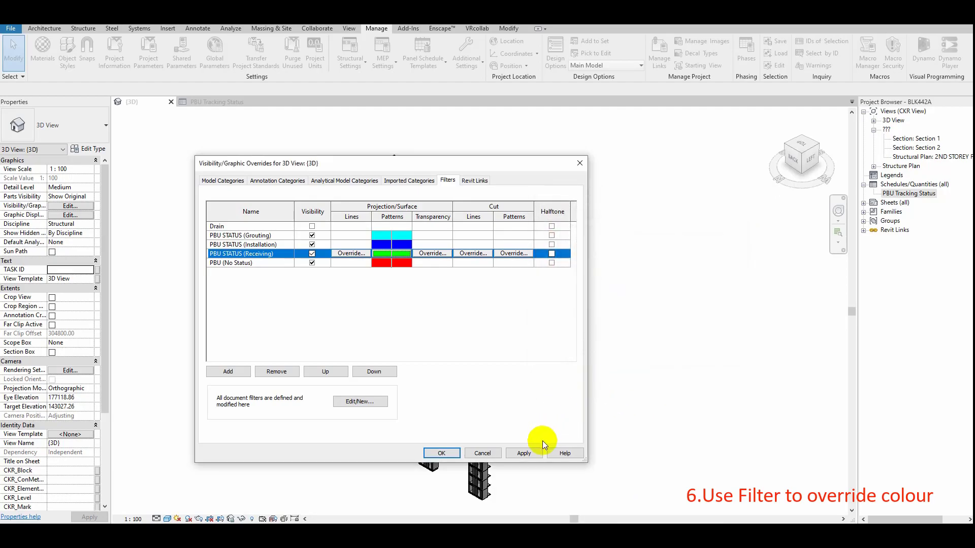
click(528, 453)
click(441, 453)
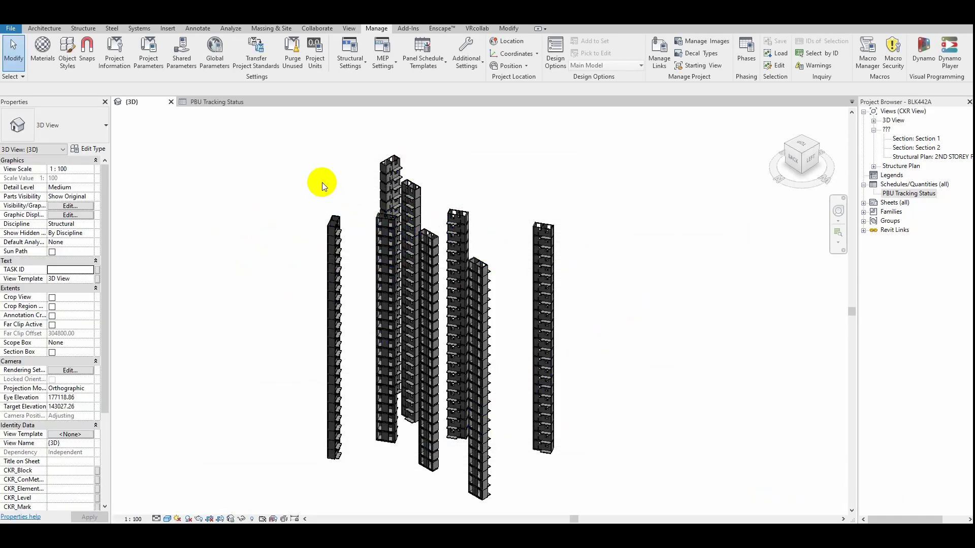
Step: Reopen the 3D view's filter overrides and capture a screen snip of the Visibility/Graphic Overrides dialog
key(v)
key(g)
click(448, 182)
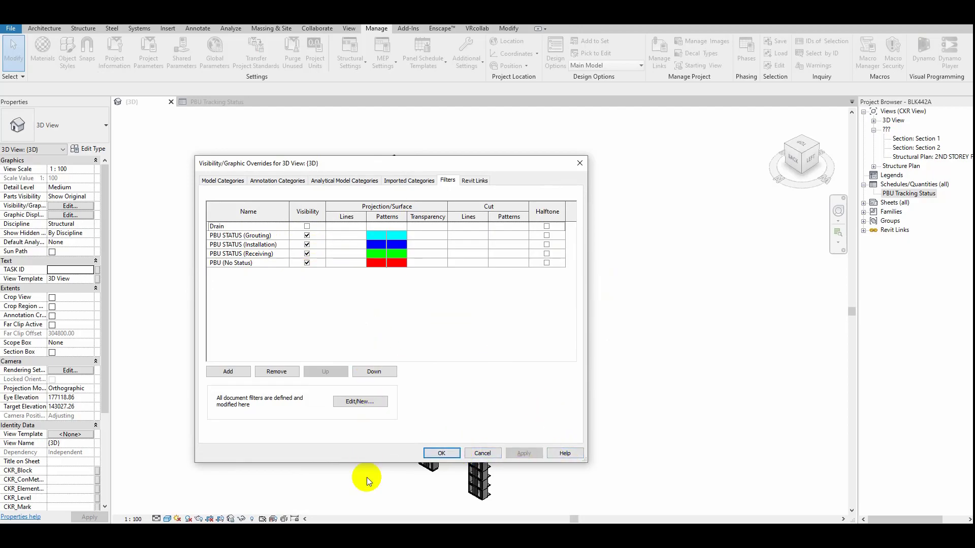
click(351, 534)
click(21, 293)
drag(191, 153, 615, 460)
click(684, 305)
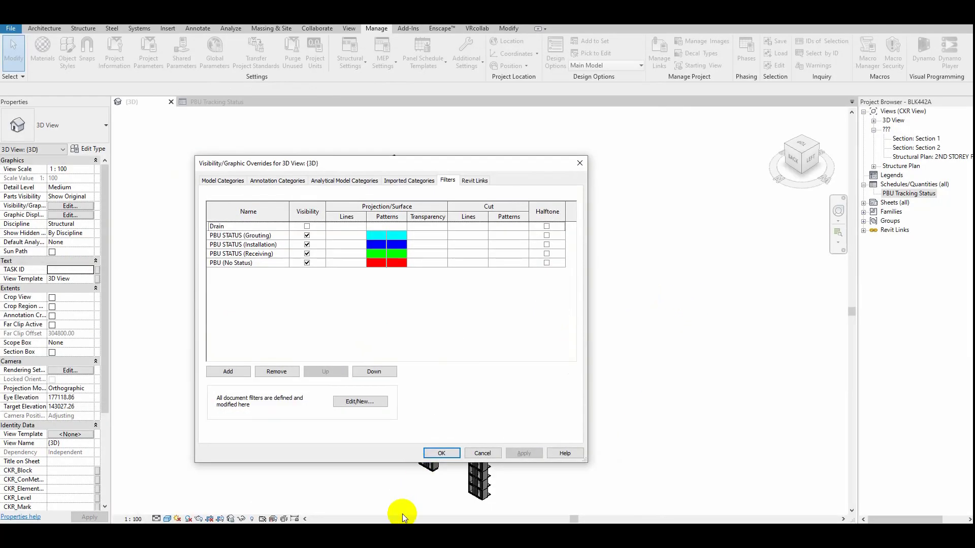
Step: Switch to the PBU Tracking Status sheet in Excel and arrange the captured filter snip over it for reference
mouse_move(509, 536)
click(548, 498)
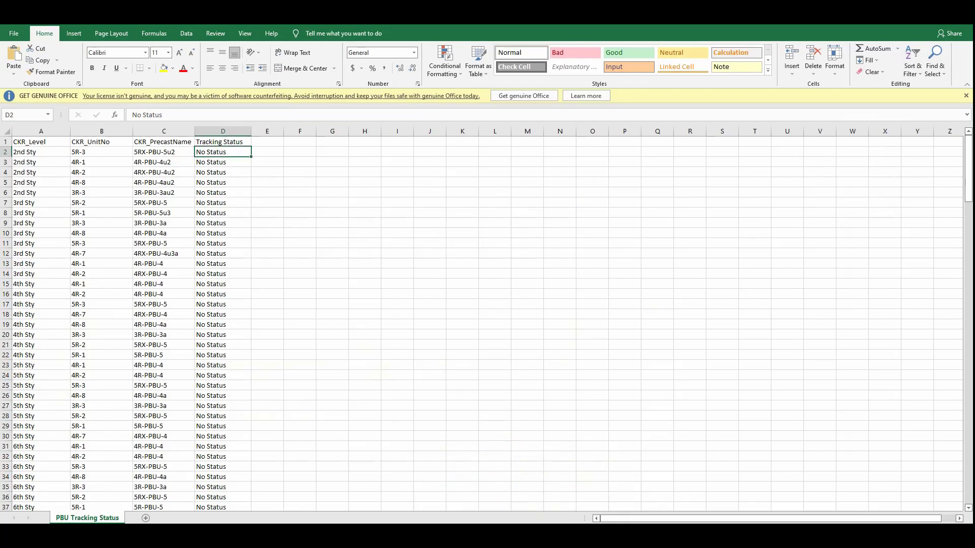
click(337, 536)
click(337, 536)
click(337, 537)
drag(477, 63, 942, 164)
Step: Set the Tracking Status to Grouting for all 2nd to 4th Sty rows, D2 to D22
click(247, 152)
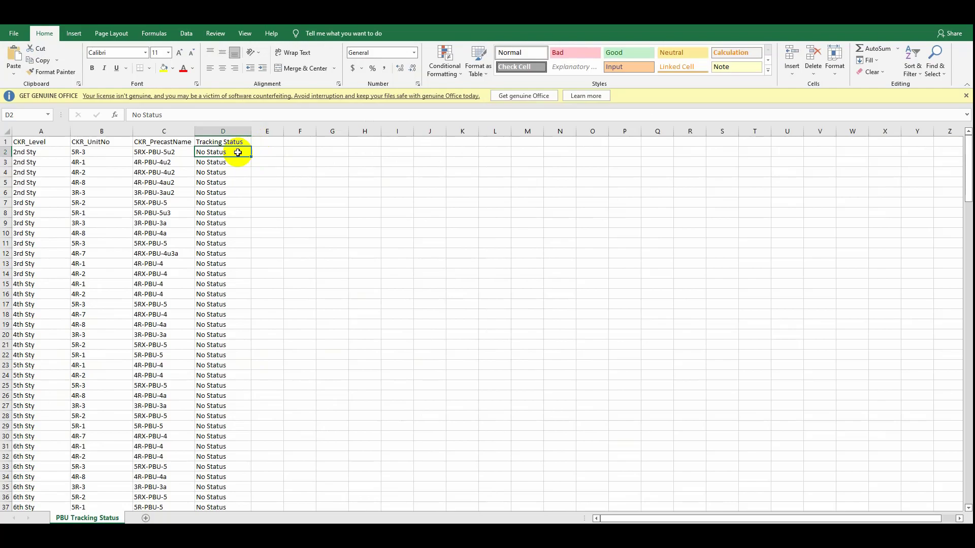
key(alt+Tab)
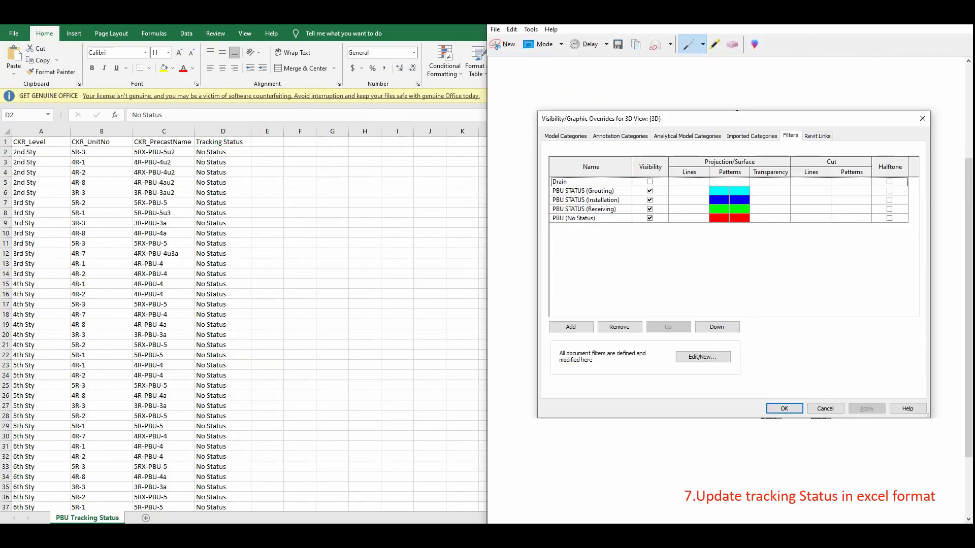
key(alt+Tab)
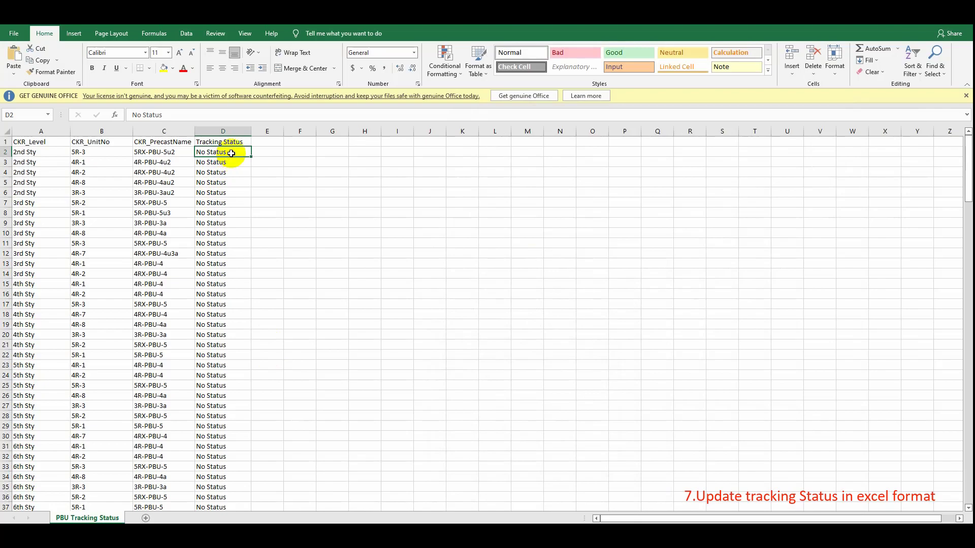
text(Grouting)
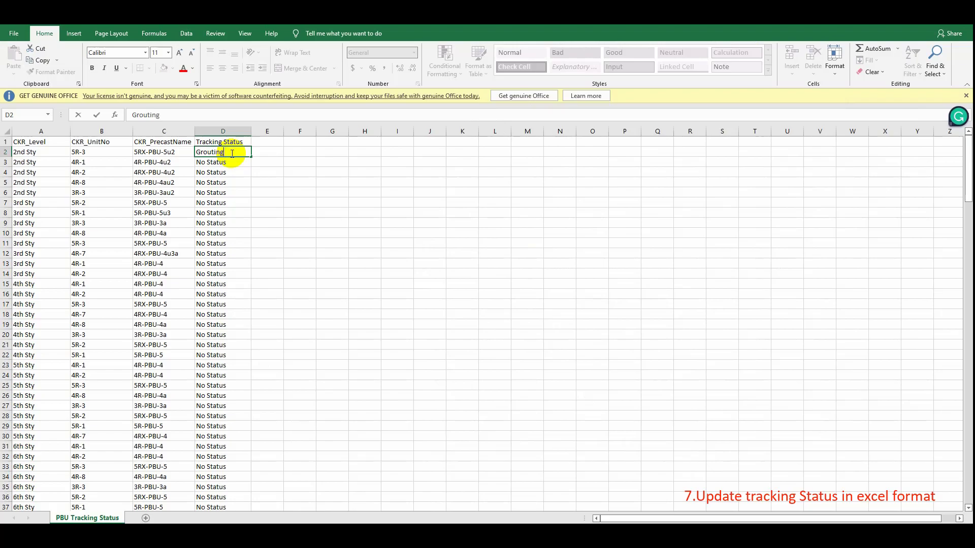
key(Return)
click(231, 154)
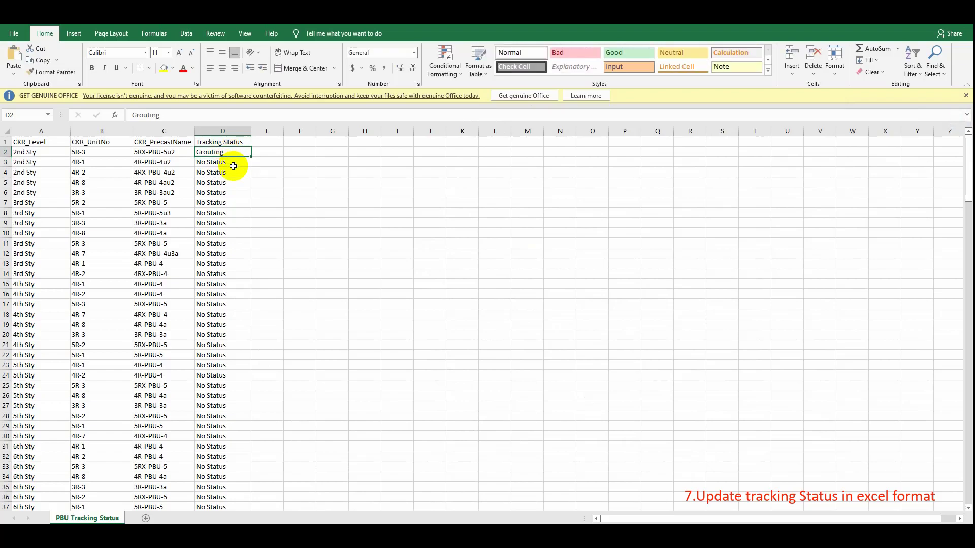
drag(252, 157, 241, 276)
drag(240, 285, 236, 362)
Step: Check the status names in the filter snip and enter Installation as the Tracking Status in D23, the first 5th Sty row
click(231, 366)
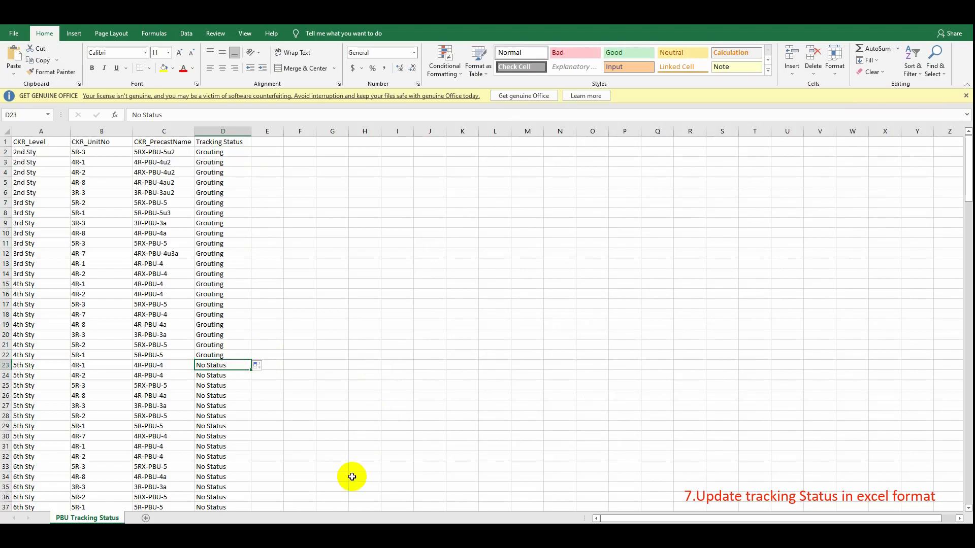
click(331, 488)
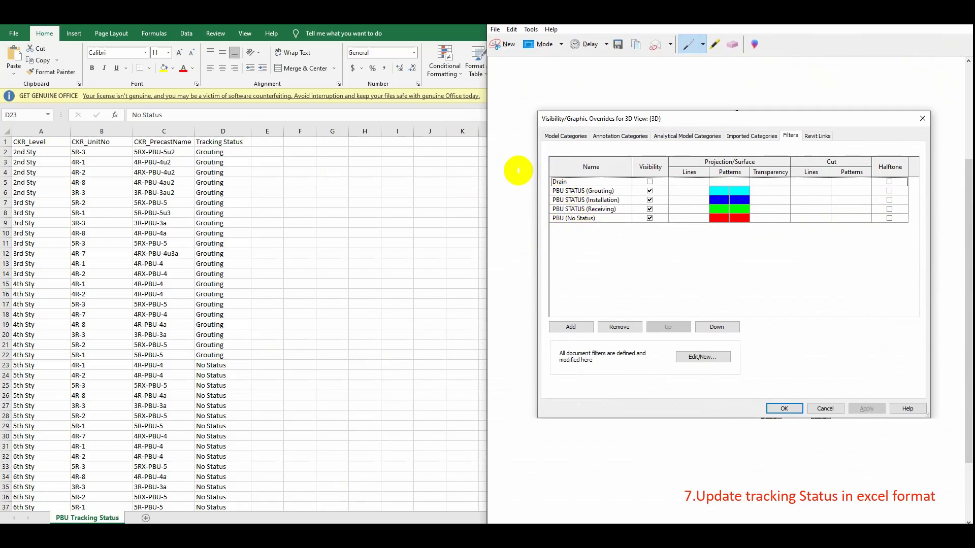
key(alt+Tab)
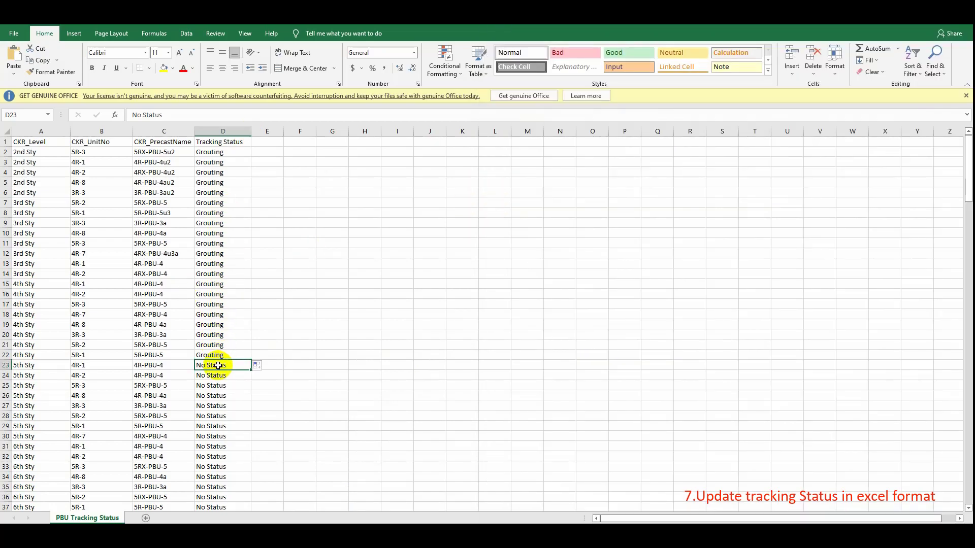
text(In)
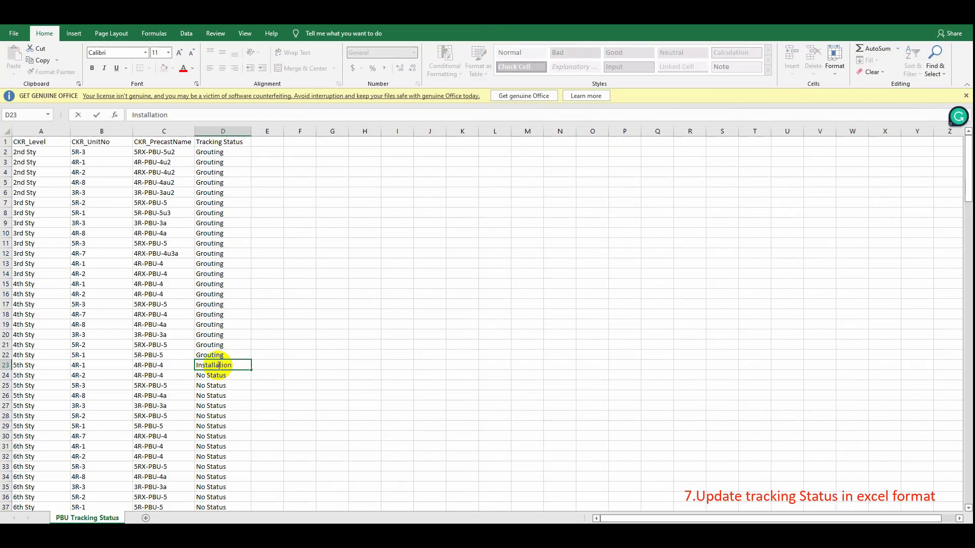
text(stallation)
click(266, 414)
click(236, 366)
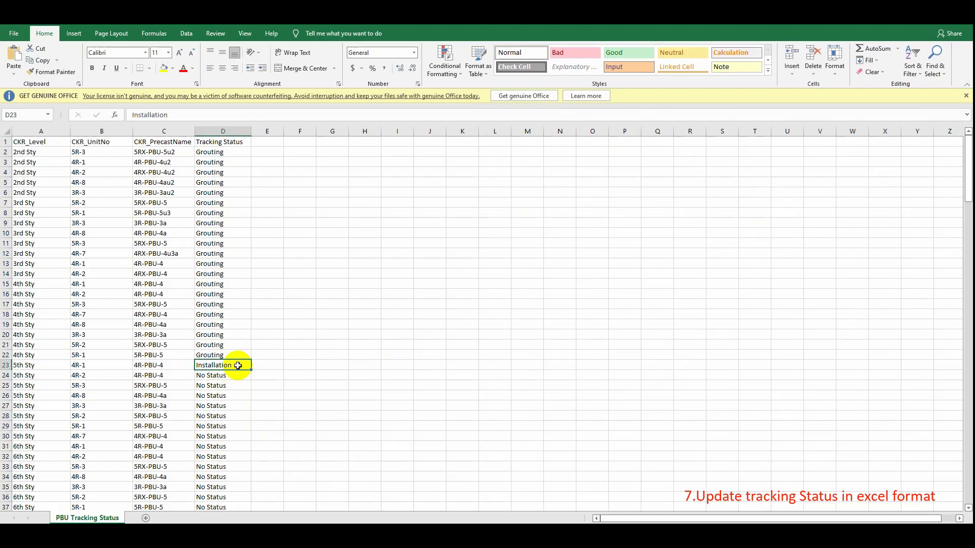
Step: Fill Installation down the Tracking Status column through the last 11th Sty row, D78
scroll(248, 314, down, 3)
drag(253, 283, 258, 427)
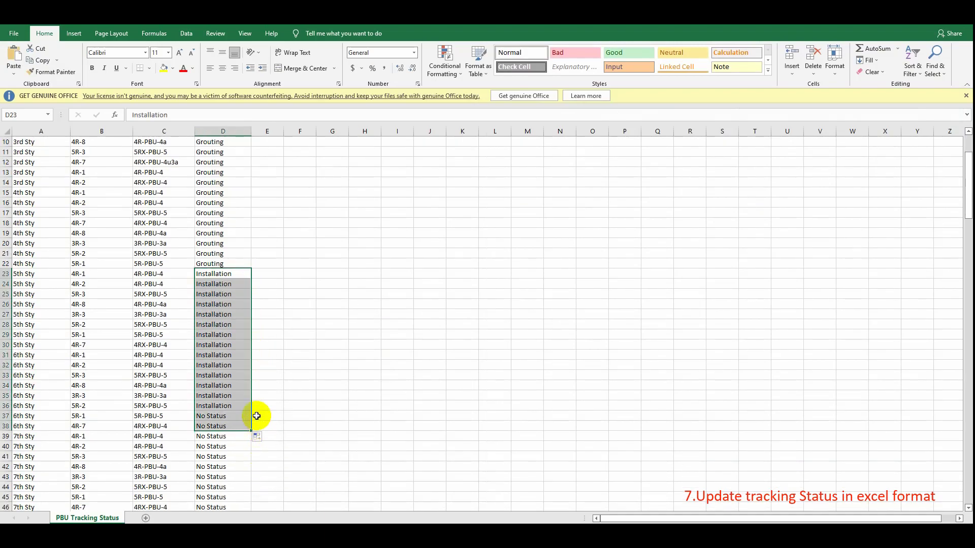
scroll(256, 390, down, 4)
drag(252, 310, 254, 389)
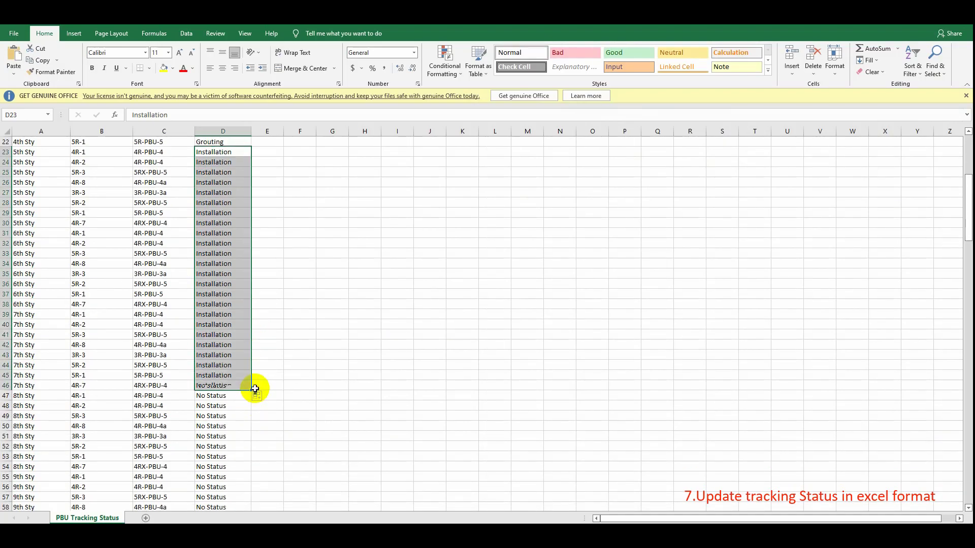
scroll(242, 394, down, 3)
click(335, 488)
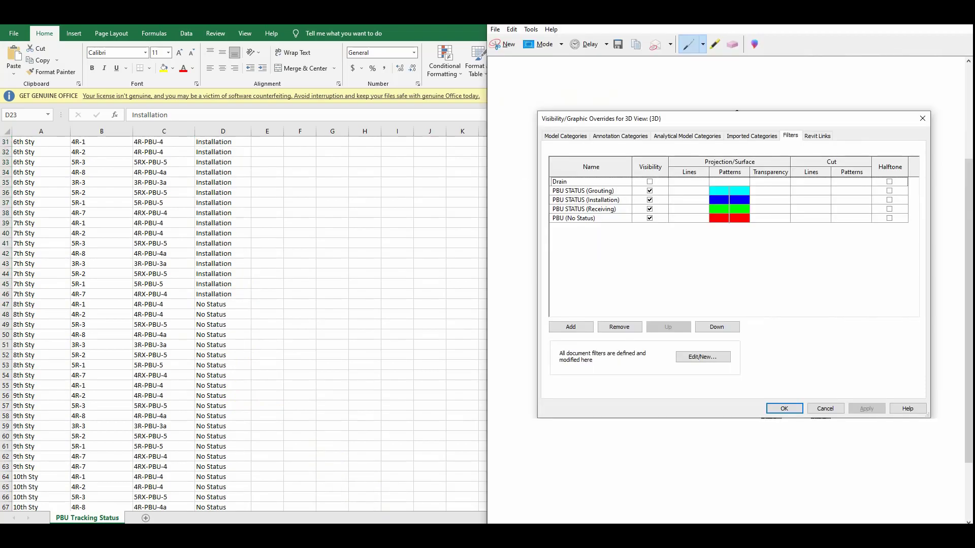
key(alt+Tab)
drag(251, 299, 235, 337)
Step: Set the Tracking Status to Receiving for the 12th to 19th Sty rows, D79 to D142, and dismiss the Office licence notice
click(228, 344)
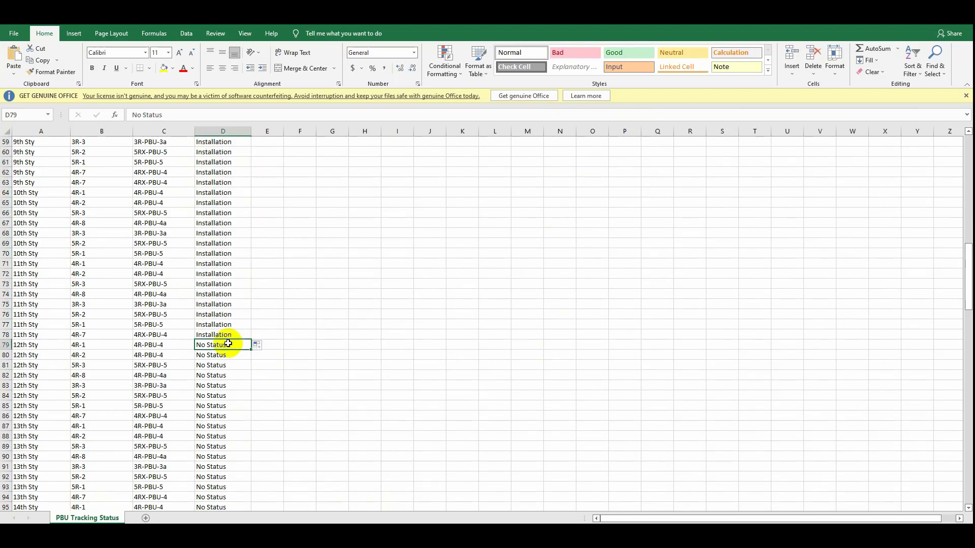
text(Receiving)
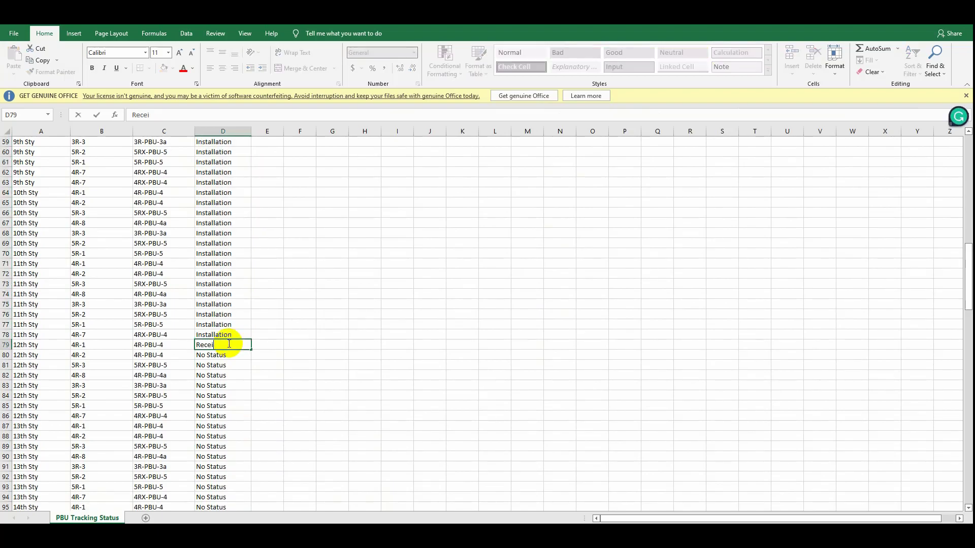
click(277, 334)
click(234, 345)
mouse_move(252, 351)
mouse_down()
mouse_move(250, 498)
mouse_move(261, 488)
mouse_move(244, 341)
mouse_up()
scroll(233, 352, down, 5)
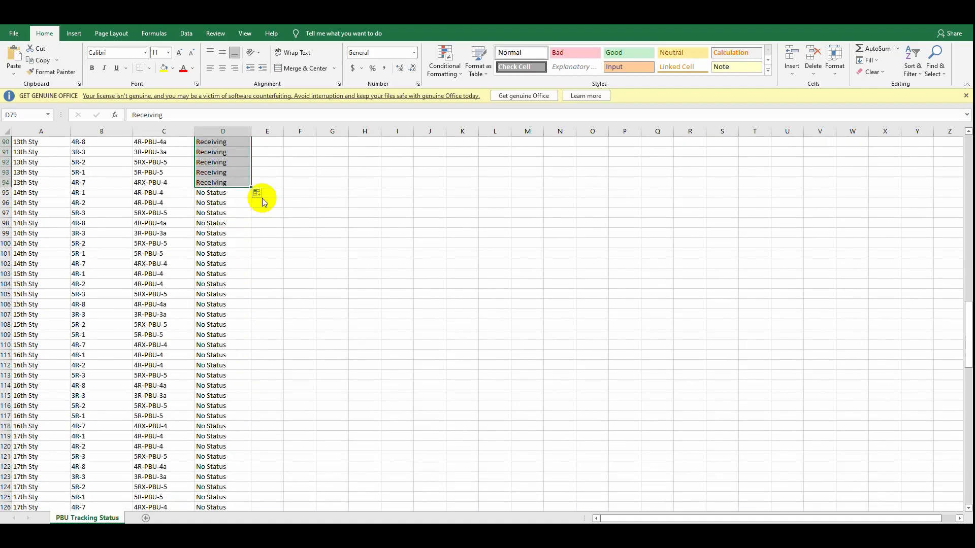
drag(252, 187, 247, 410)
click(323, 334)
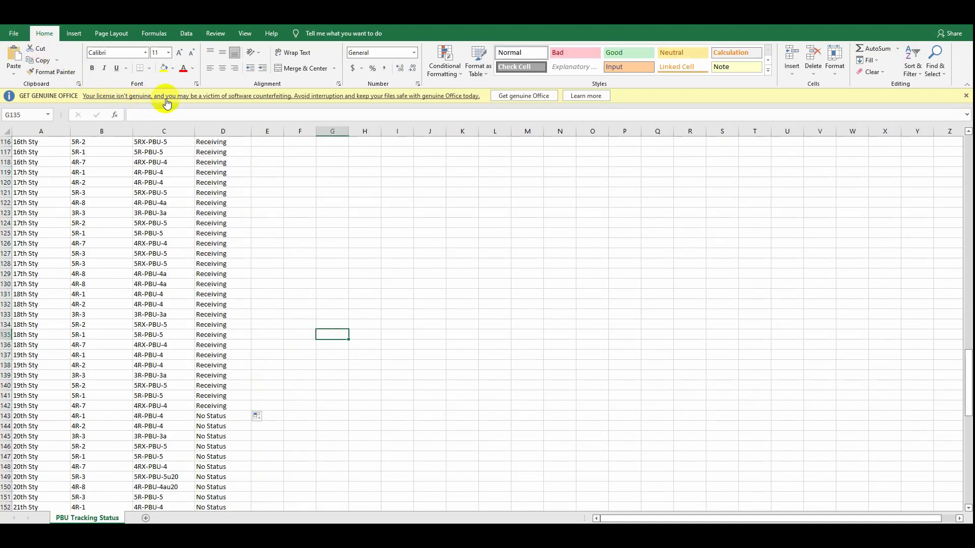
click(966, 96)
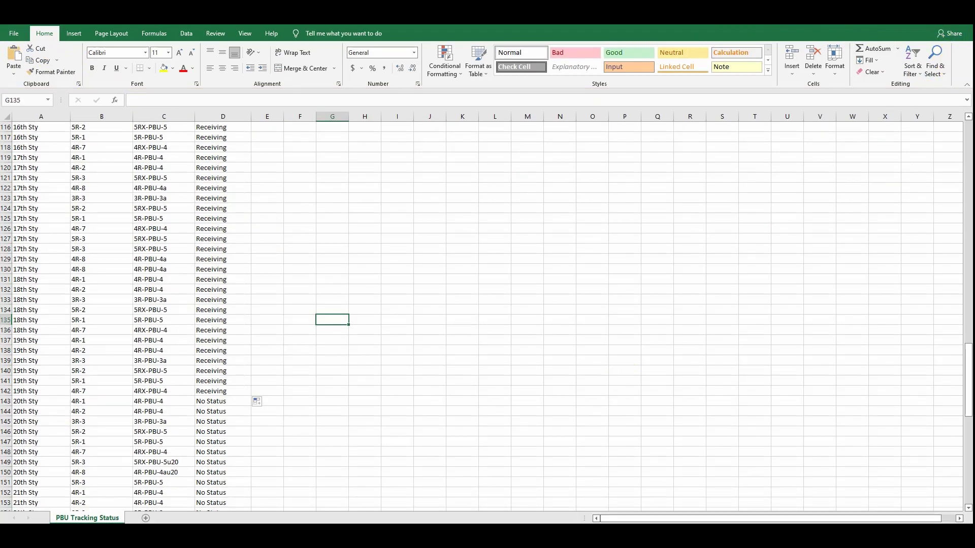
Step: Switch to Revit and open the rule definition of the PBU STATUS (Grouting) filter to check its Tracking Status value
key(ctrl+n)
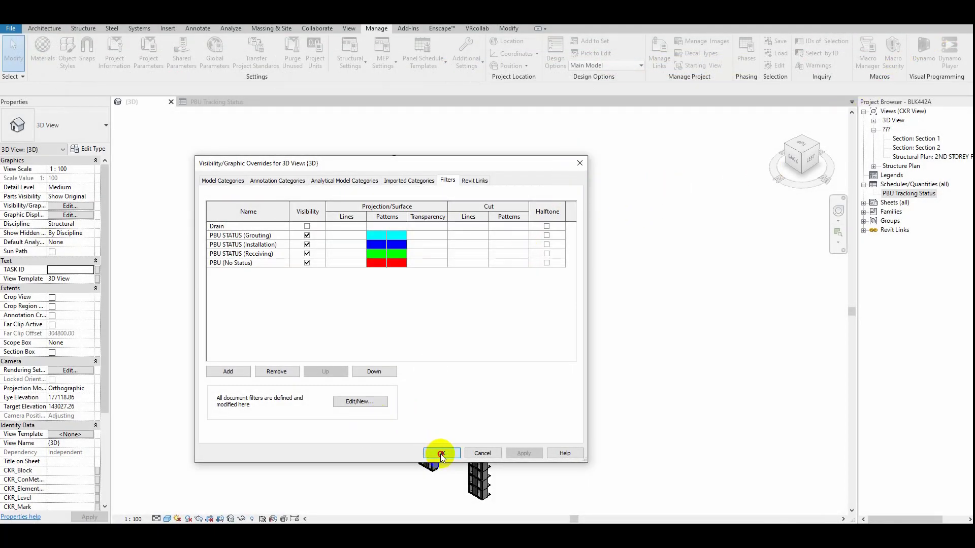
click(274, 236)
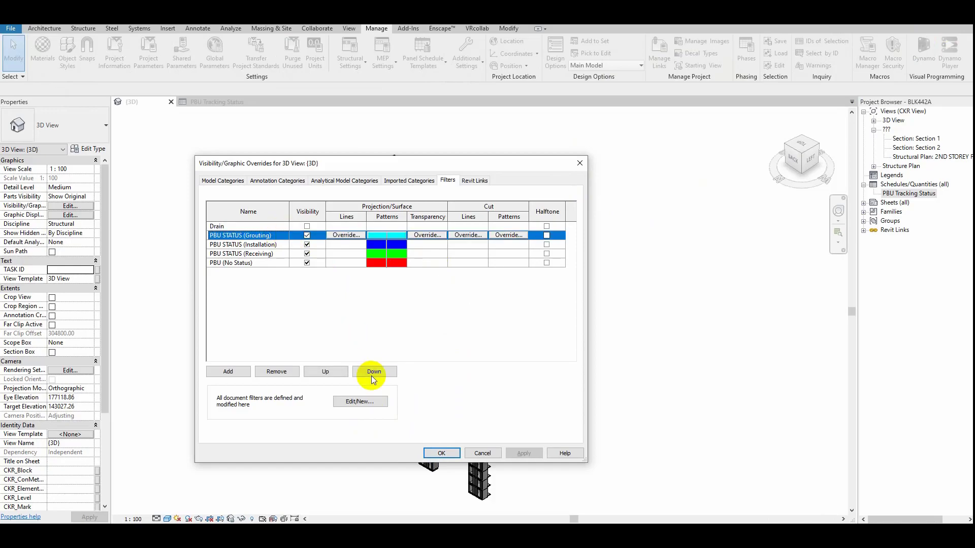
click(360, 402)
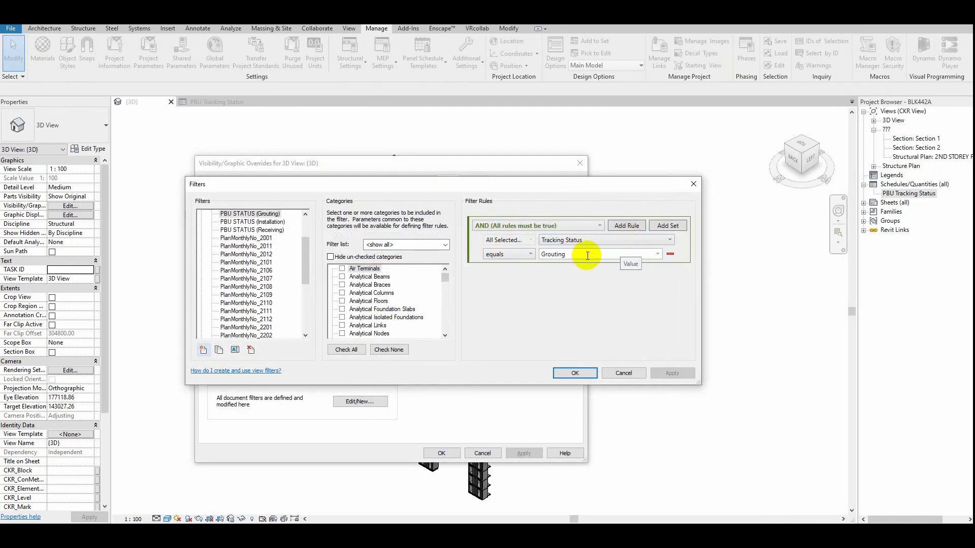
Step: Close the filter and visibility settings without changing the Grouting filter, and open the PBU TRACKING.dyn definition in Dynamo
click(623, 374)
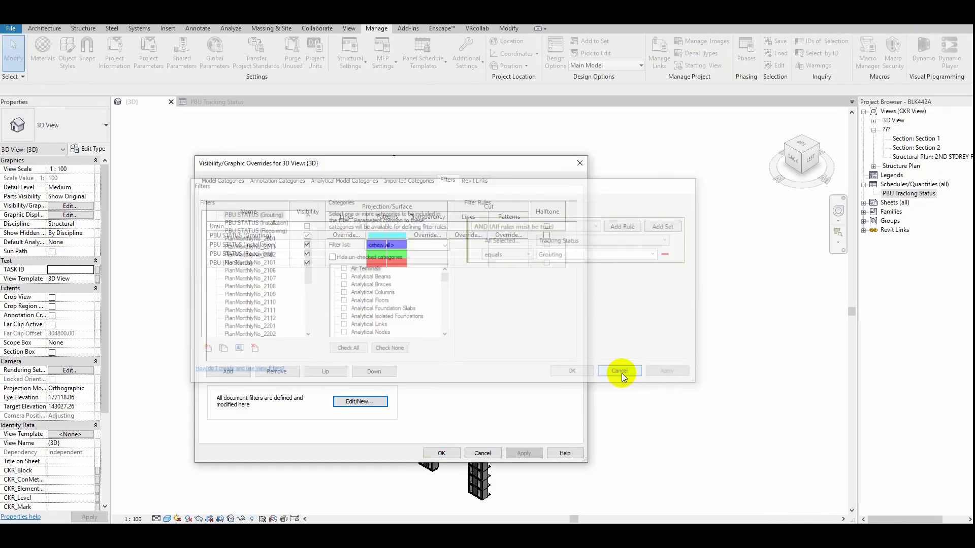
click(442, 453)
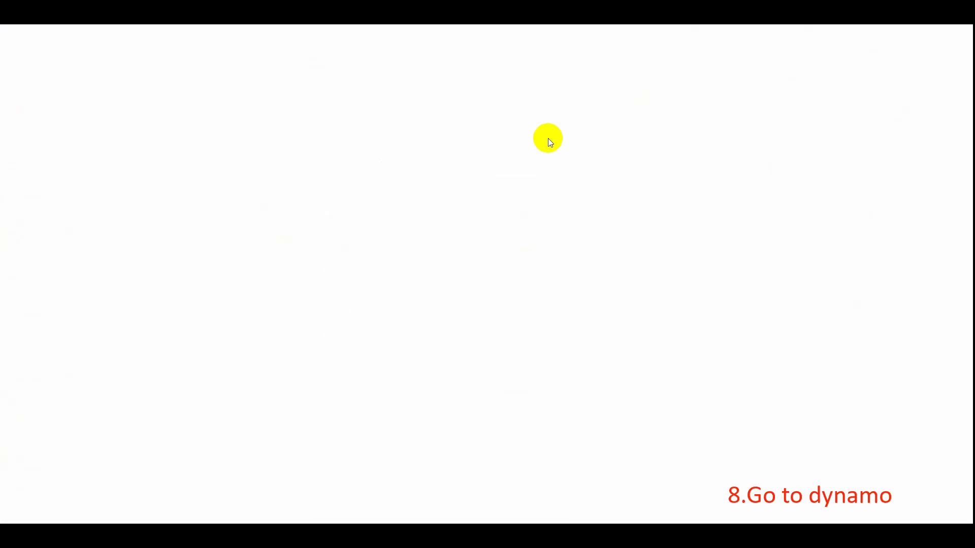
click(357, 185)
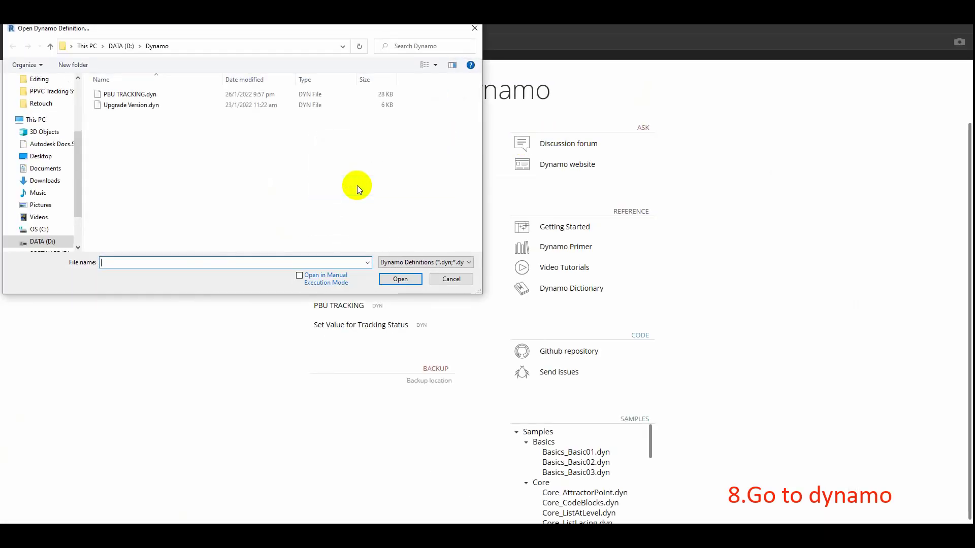
click(143, 95)
click(389, 276)
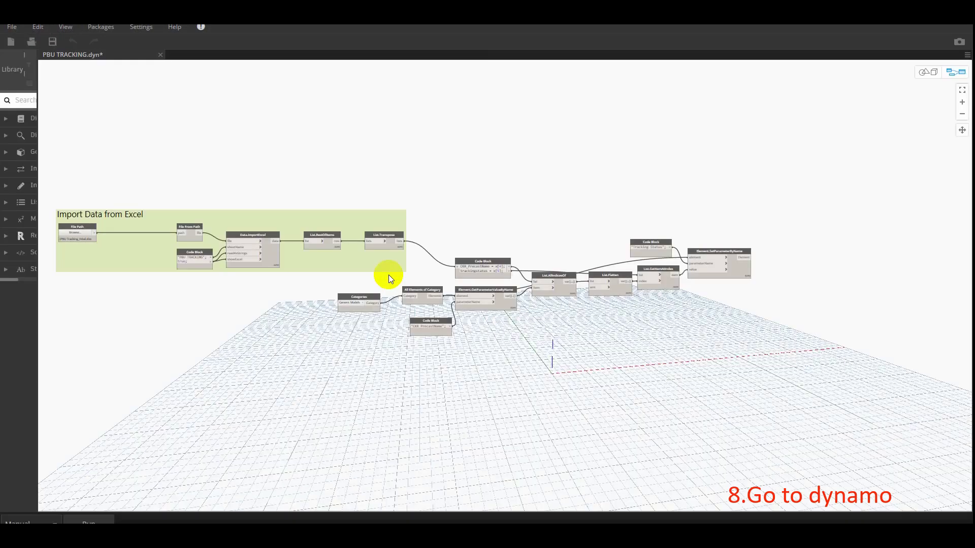
Step: Link the File Path node of the Import Data from Excel group to the PBU Tracking Status_Latest workbook
click(76, 232)
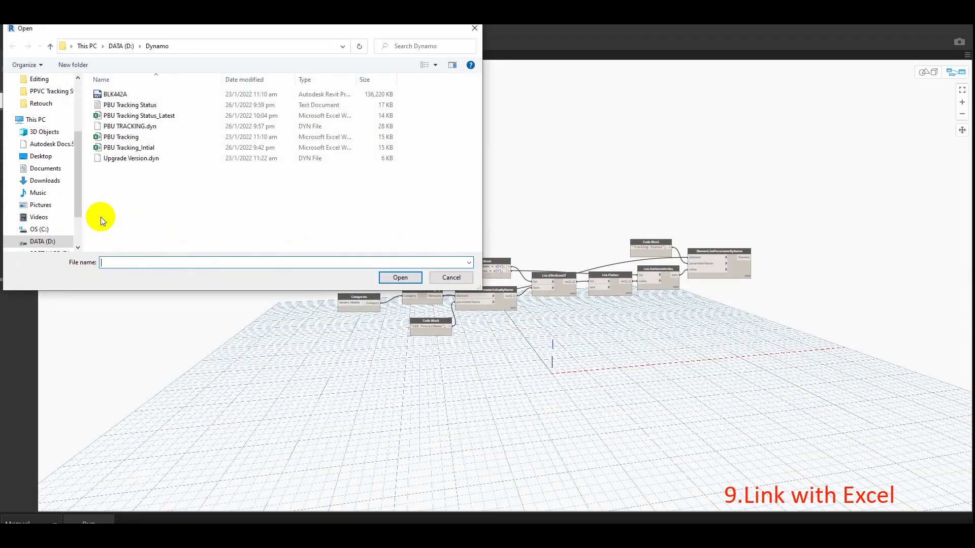
click(147, 117)
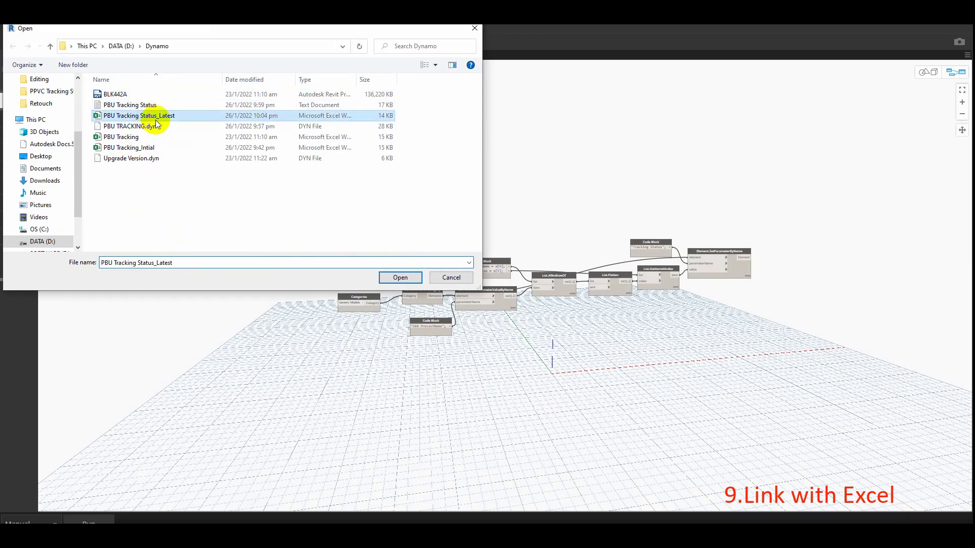
click(397, 278)
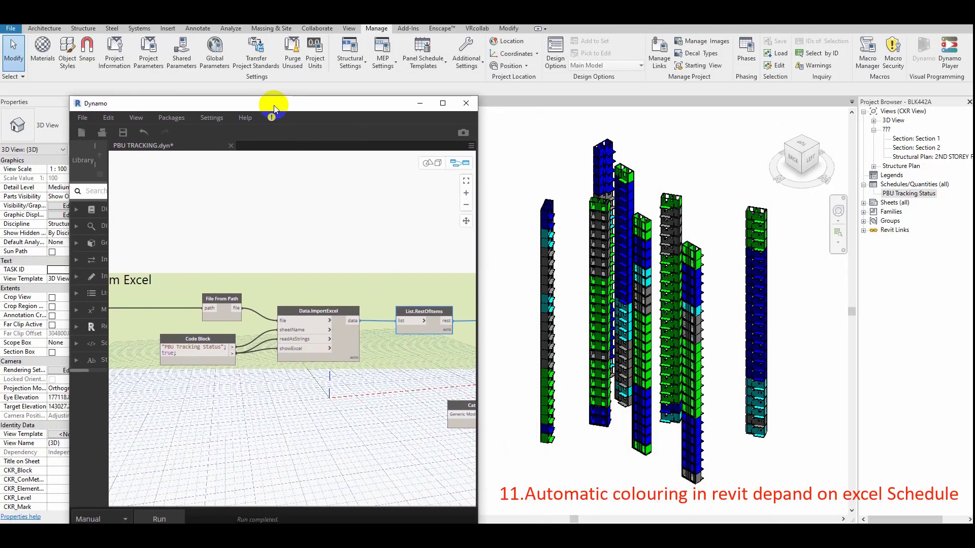
Step: Examine the Dynamo graph beside the Revit 3D view and check the status colours on the PBU towers
drag(273, 105, 278, 103)
click(393, 394)
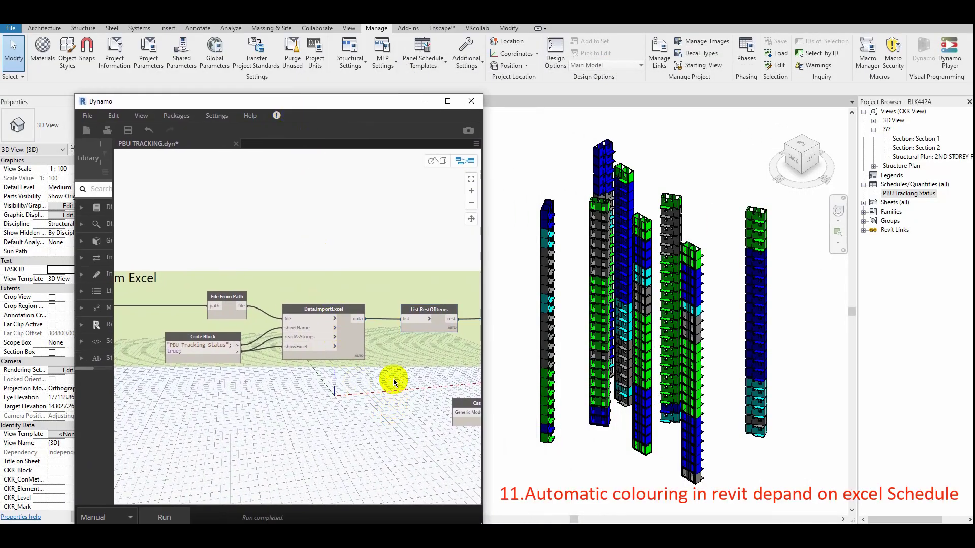
scroll(393, 383, down, 2)
middle_drag(393, 382, 307, 388)
scroll(339, 375, up, 2)
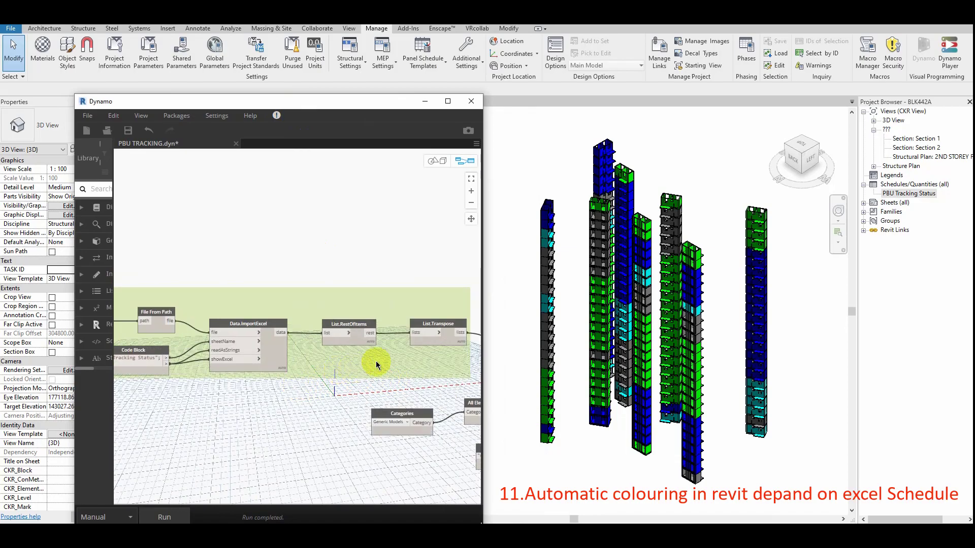
click(680, 286)
scroll(682, 287, up, 1)
middle_drag(688, 289, 694, 272)
scroll(690, 272, down, 1)
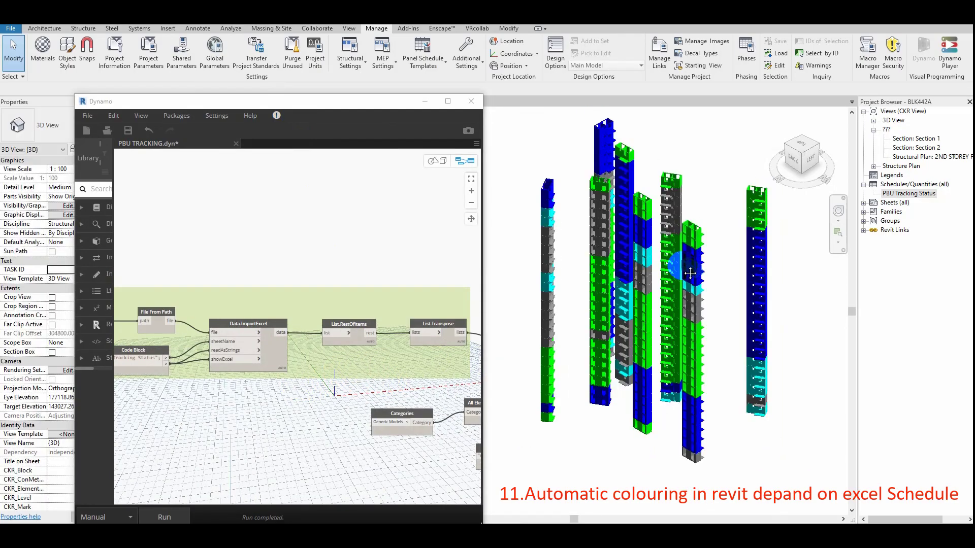
scroll(652, 278, up, 1)
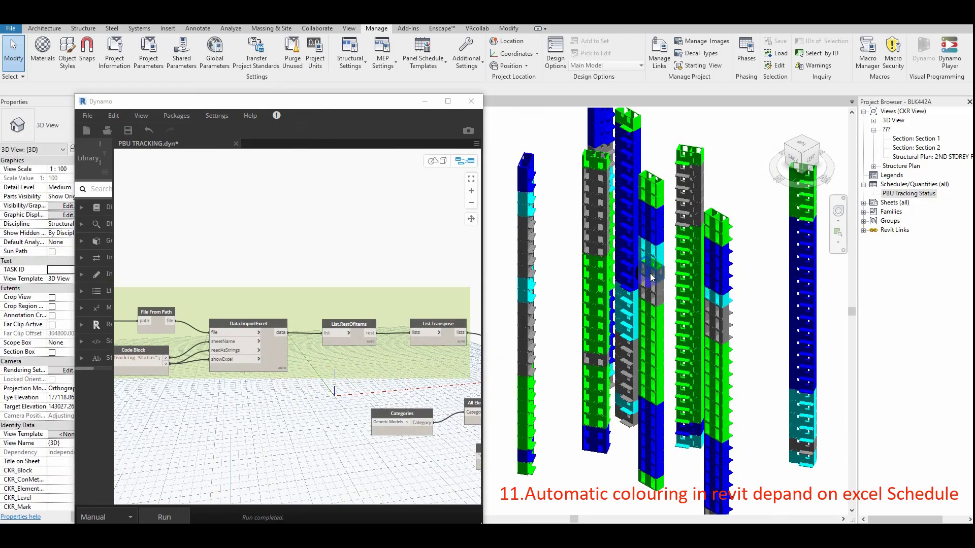
Step: Minimize Dynamo and check the Tracking Status property of two PBUs, on the 19th and 15th storeys, against their colour
click(656, 278)
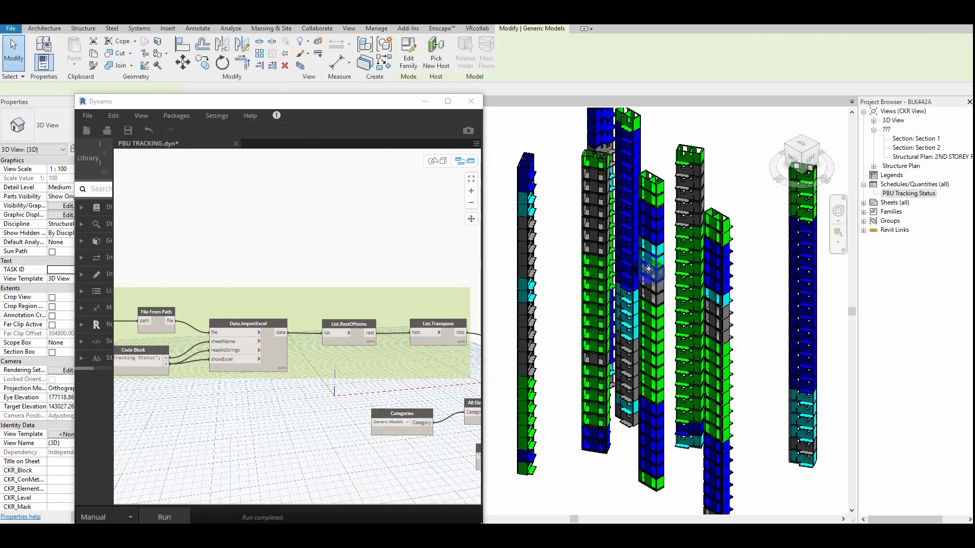
click(425, 101)
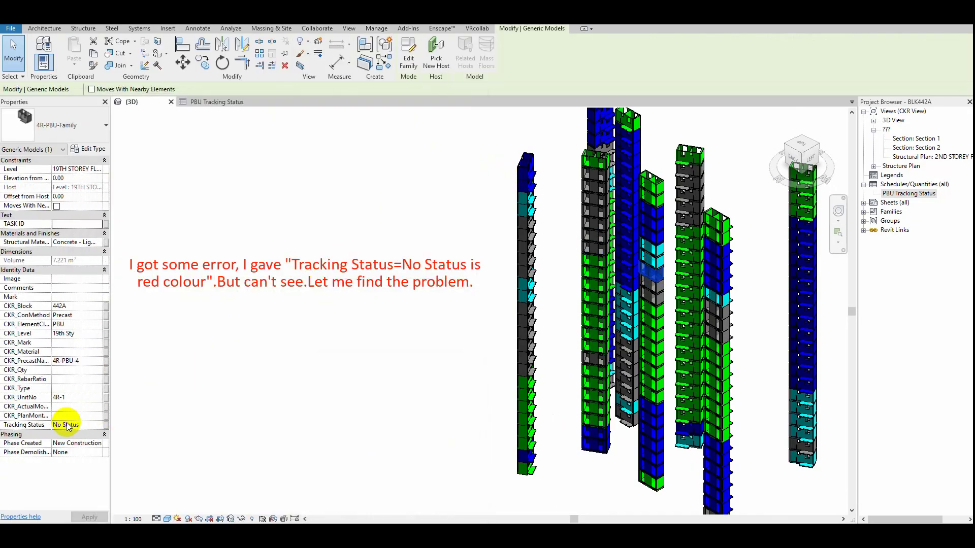
click(460, 307)
scroll(556, 300, up, 2)
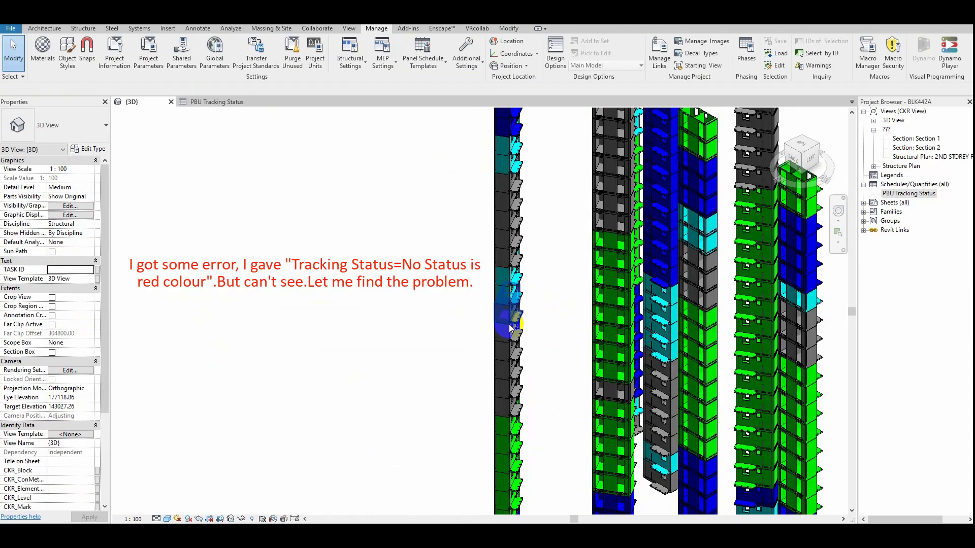
click(509, 313)
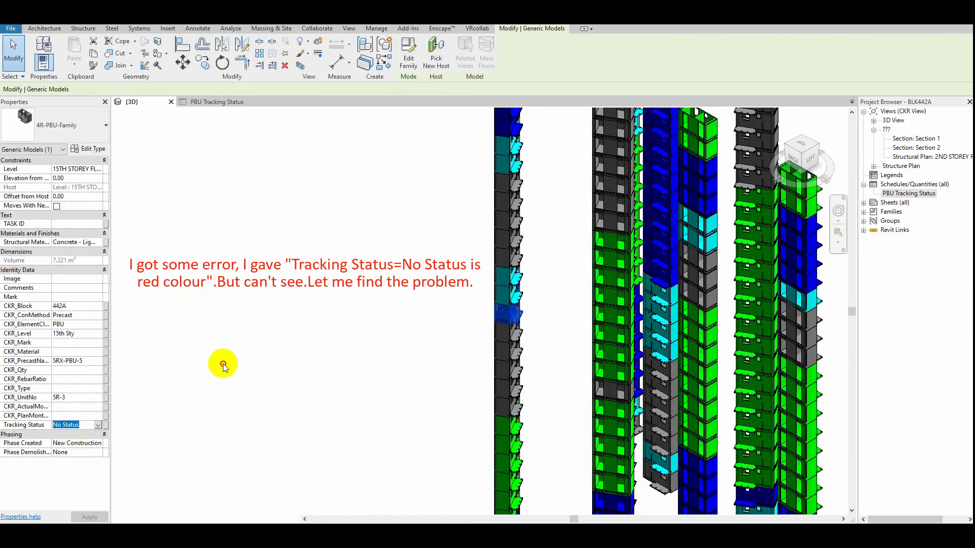
click(279, 310)
Step: Open the definition of the 3D view's PBU (No Status) filter and check its rule and assigned categories
scroll(280, 310, down, 2)
key(v)
key(v)
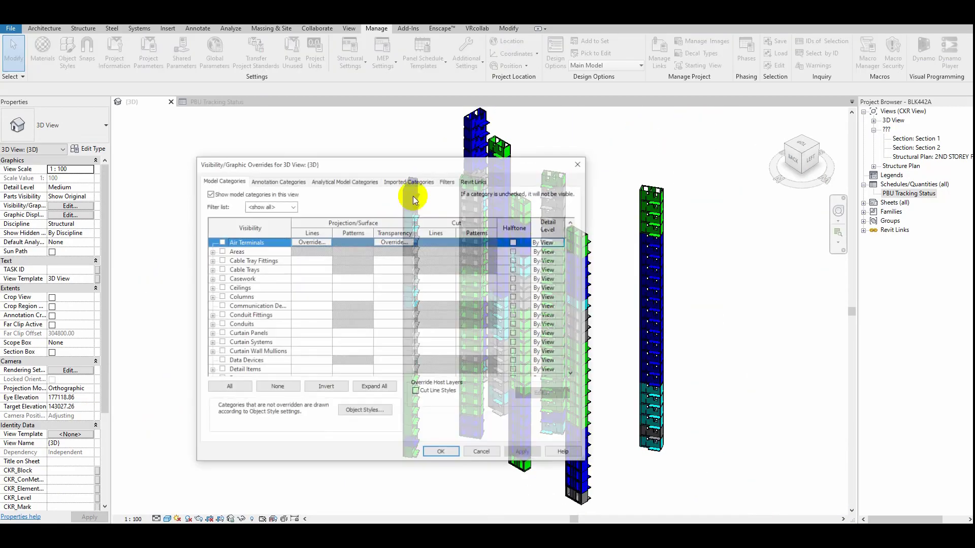
click(448, 181)
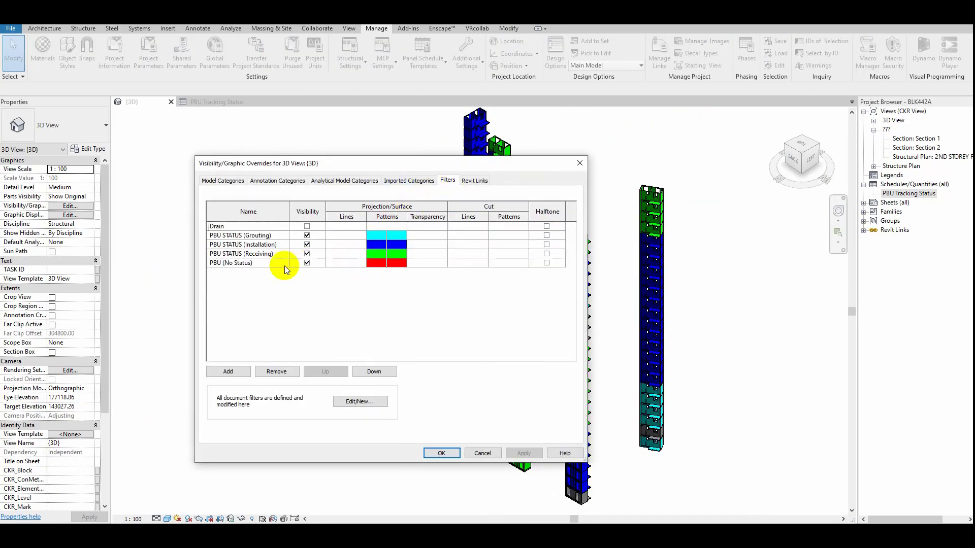
click(268, 263)
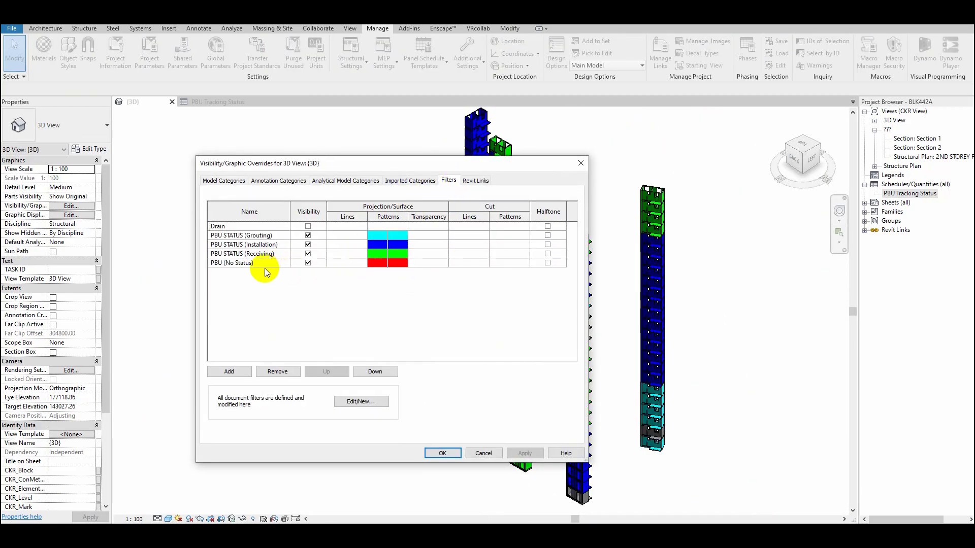
click(264, 263)
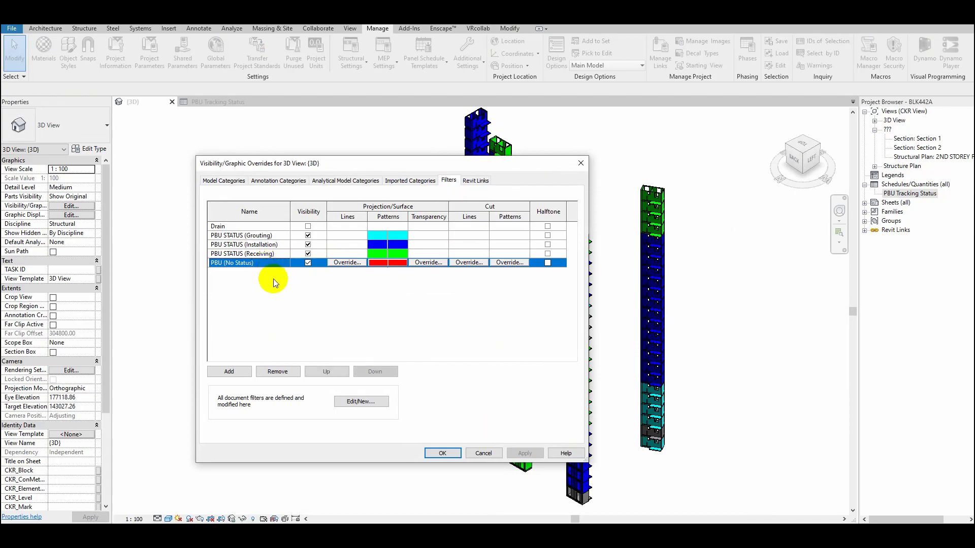
click(351, 400)
click(379, 318)
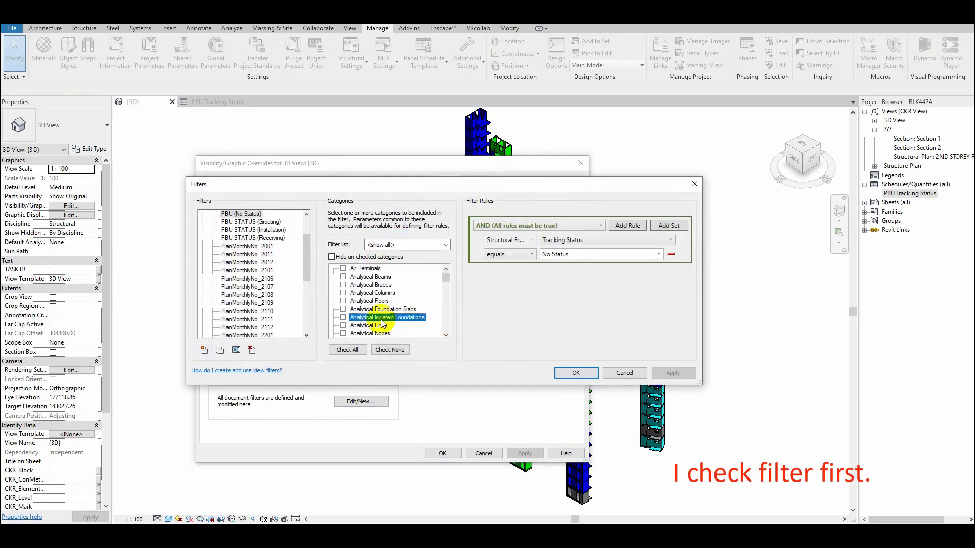
scroll(382, 324, down, 20)
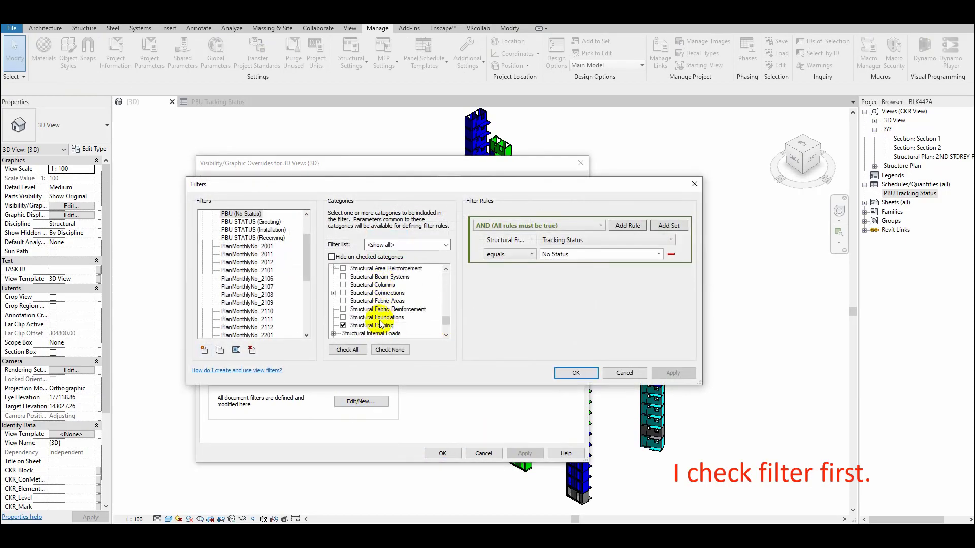
Step: Replace the Structural Framing category of the PBU (No Status) filter with Generic Models, accepting the filter criteria reset
click(343, 317)
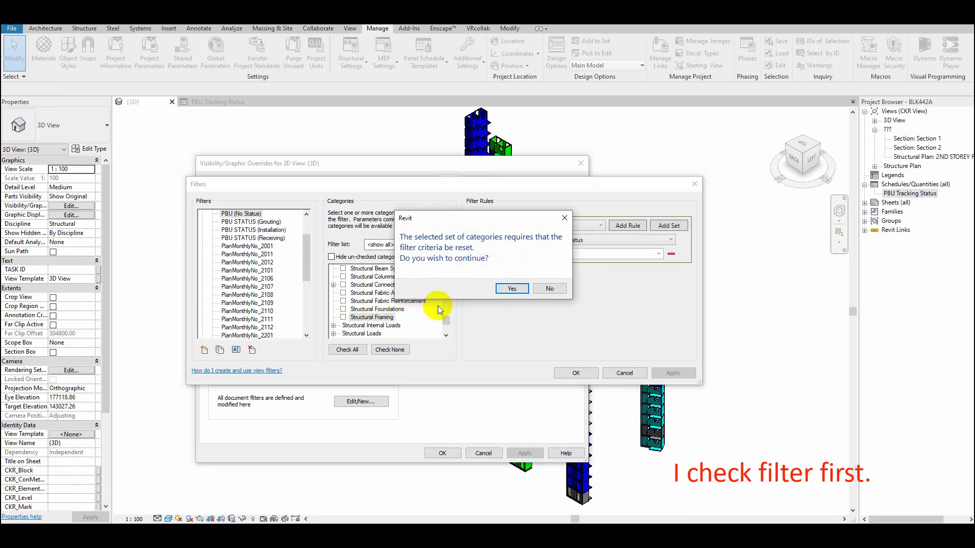
click(513, 289)
click(376, 293)
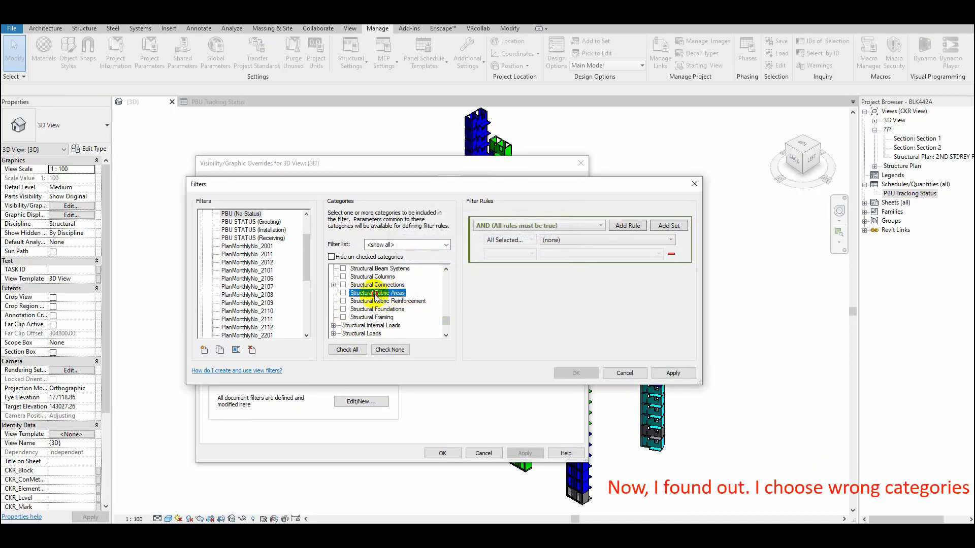
key(g)
click(344, 277)
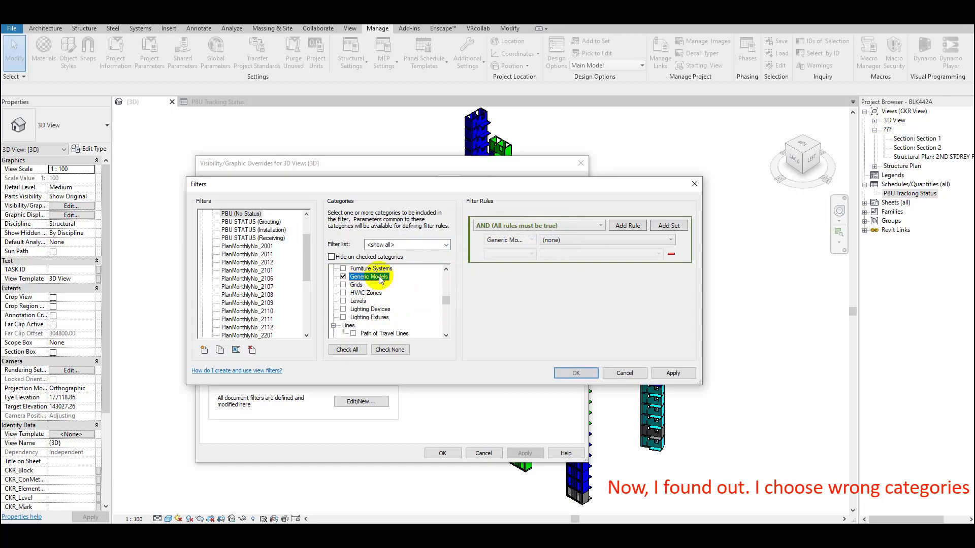
Step: Set the PBU (No Status) filter rule to Tracking Status equals No Status and apply it to the 3D view
click(569, 240)
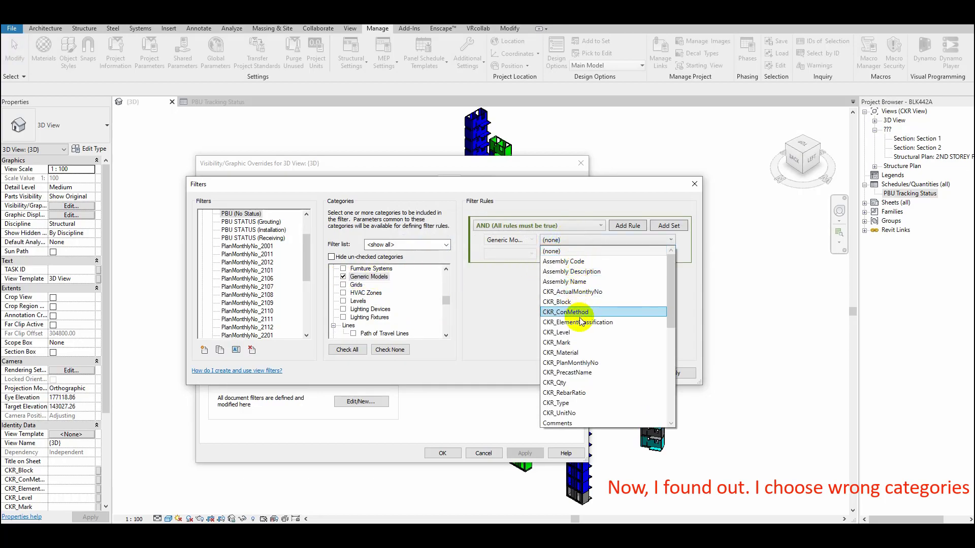
scroll(586, 360, down, 2)
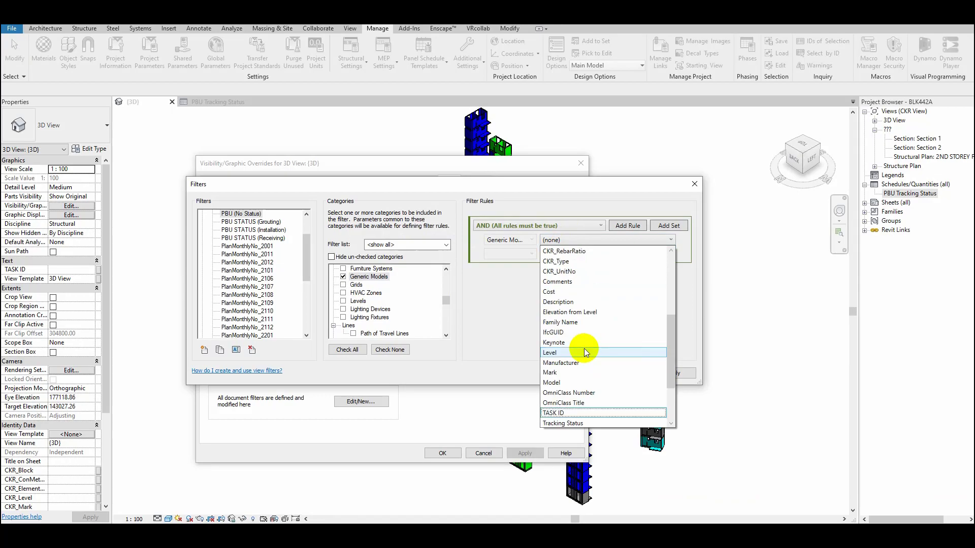
scroll(569, 408, down, 4)
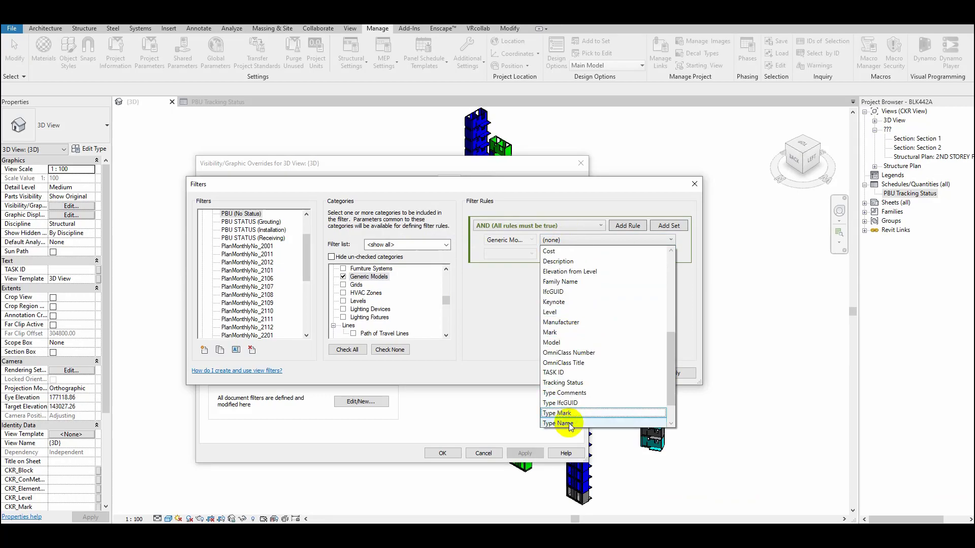
click(573, 383)
click(518, 254)
click(508, 263)
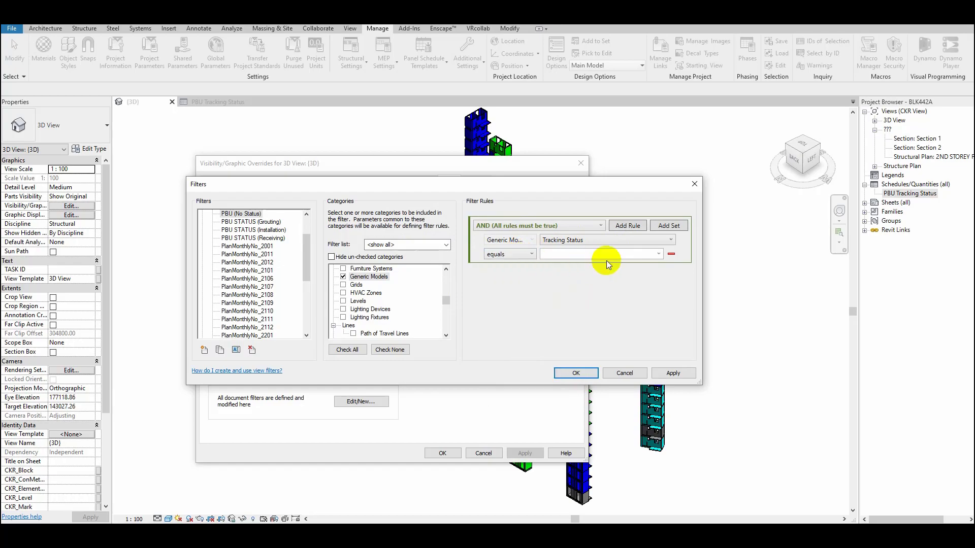
click(656, 254)
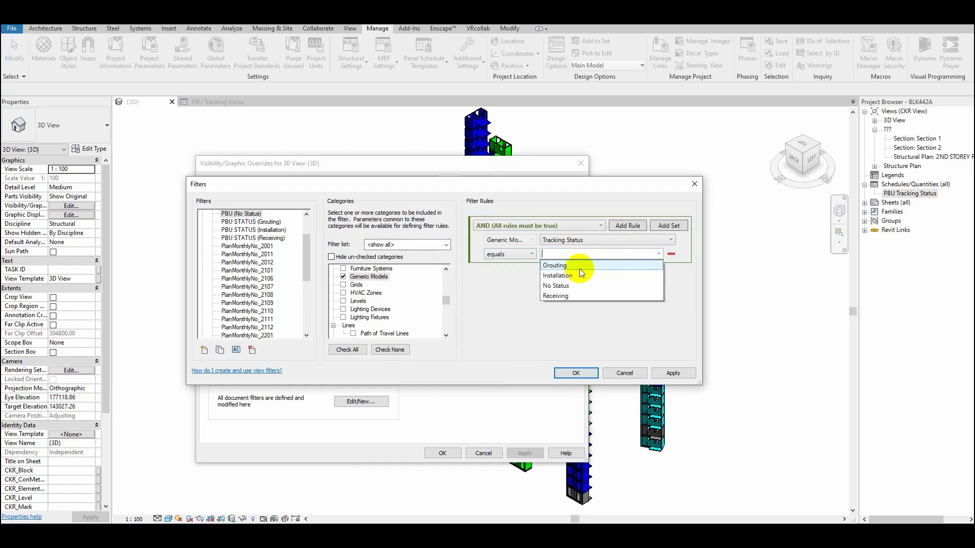
click(558, 286)
click(667, 374)
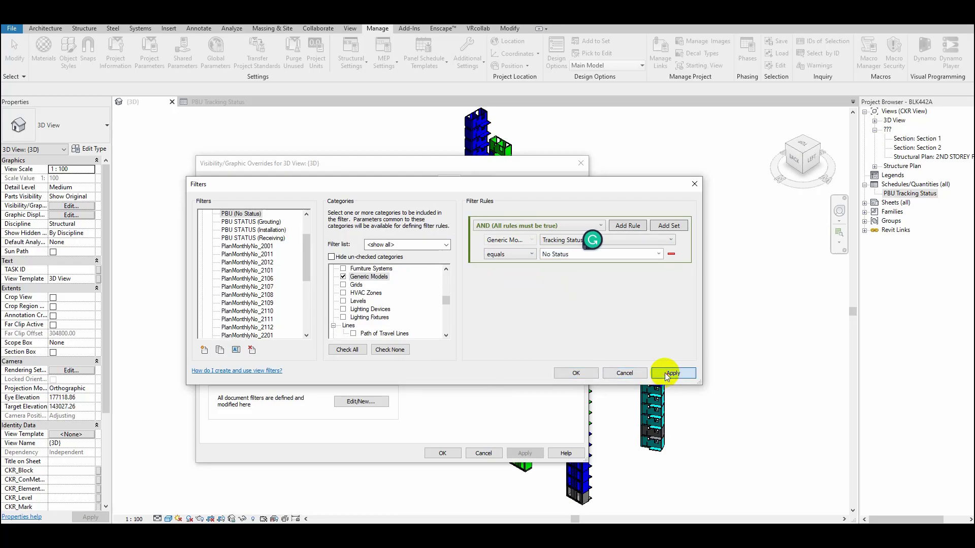
click(575, 373)
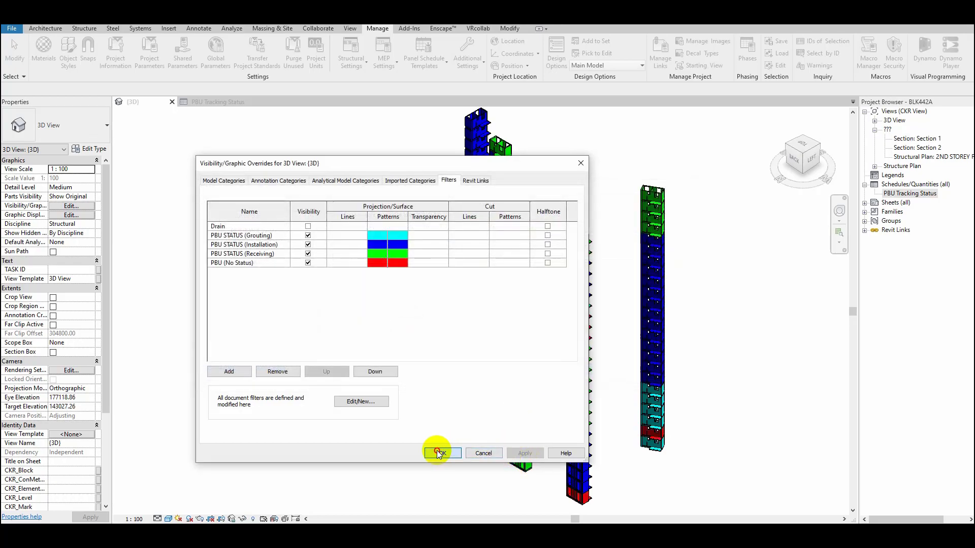
click(442, 453)
scroll(321, 373, down, 1)
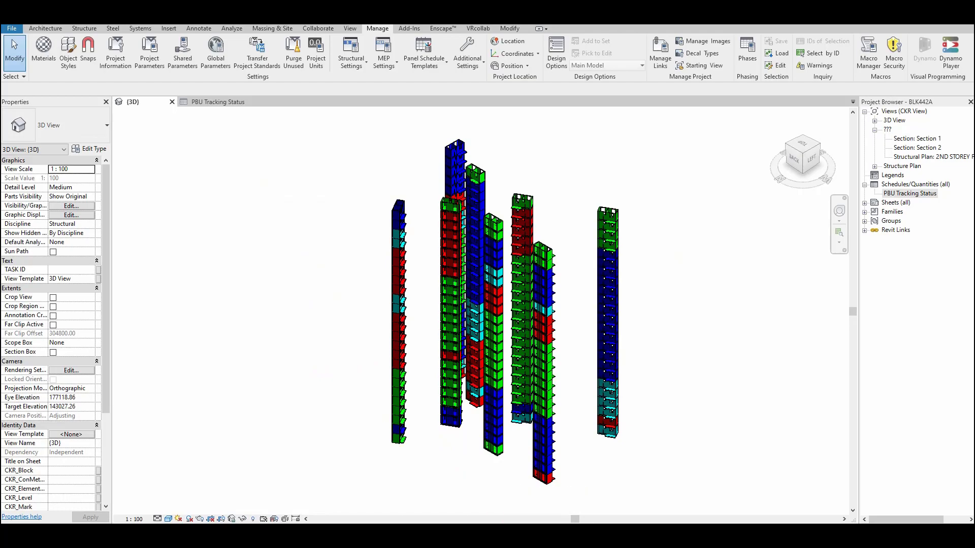
Step: Switch to the PBU Tracking Status_Latest workbook in Excel, maximize it, dismiss the licence notice and review the Tracking Status rows
drag(1, 61, 710, 85)
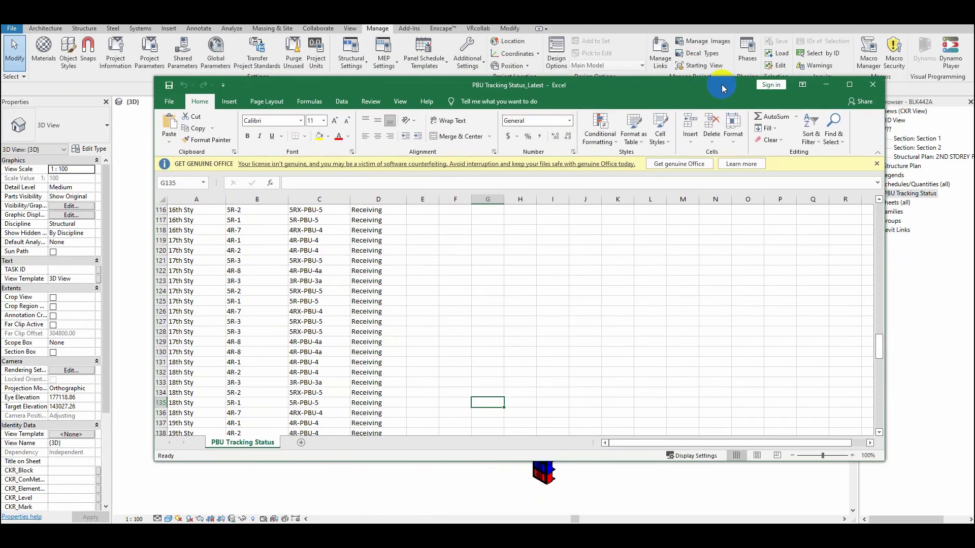
click(856, 84)
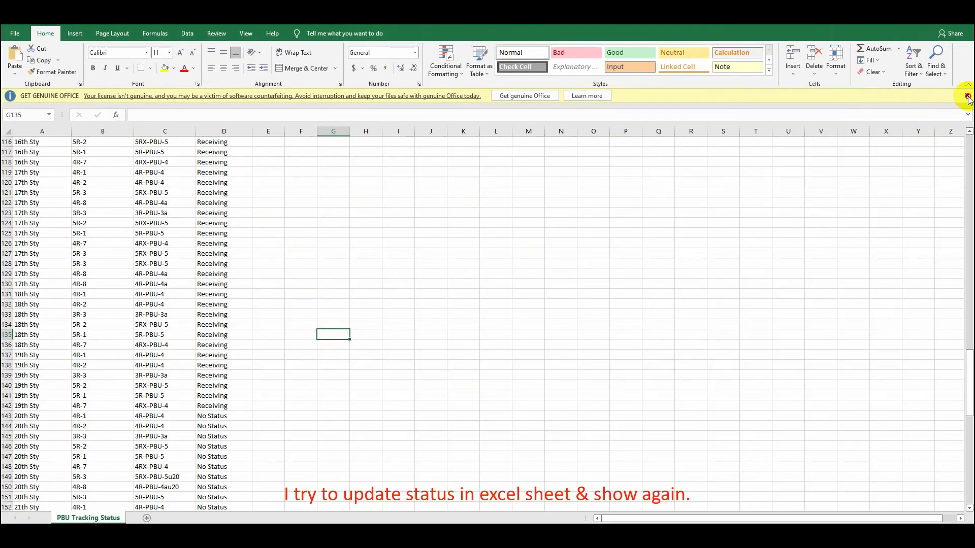
click(967, 96)
click(239, 128)
scroll(250, 137, up, 2)
scroll(250, 136, up, 2)
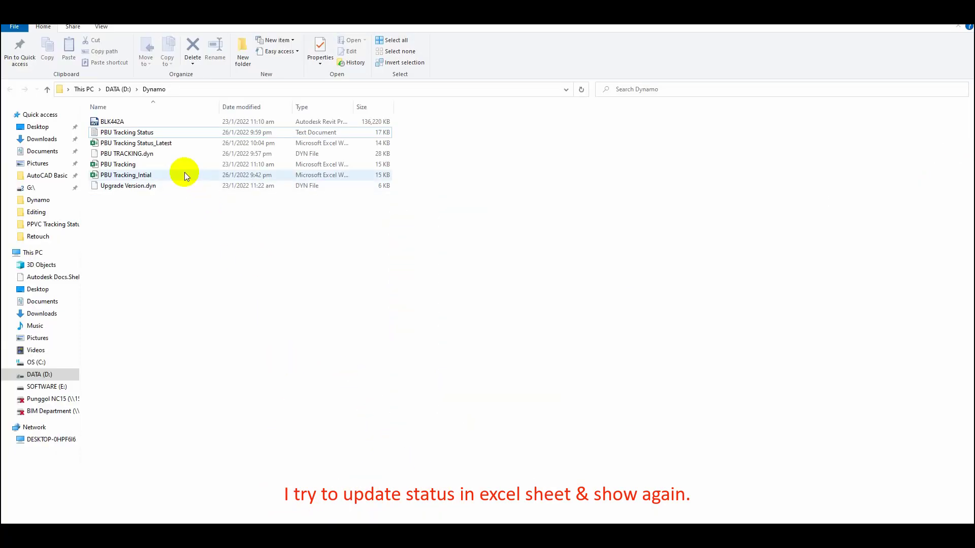
Step: Open the PBU Tracking Status_Latest workbook and fill Grouting down the Tracking Status column from D2 to D198
click(163, 144)
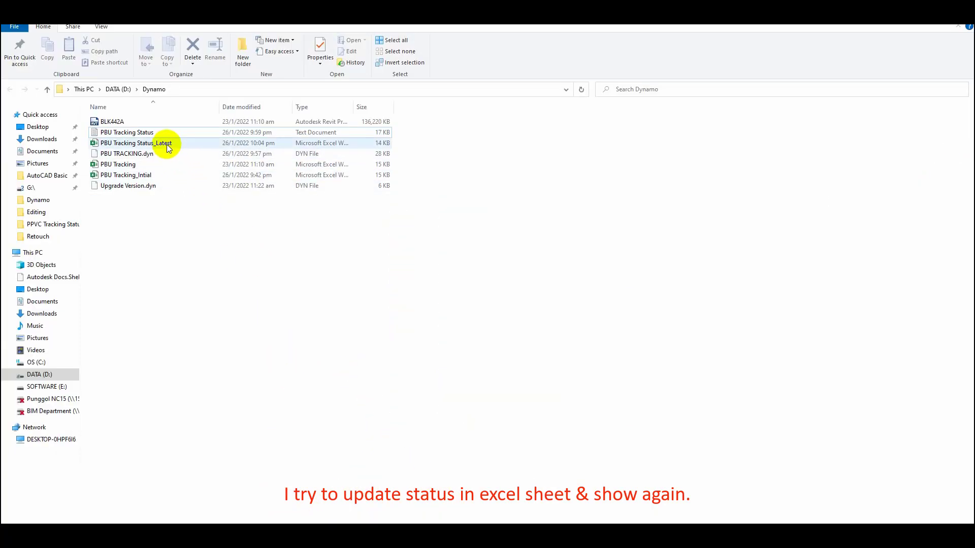
double_click(167, 144)
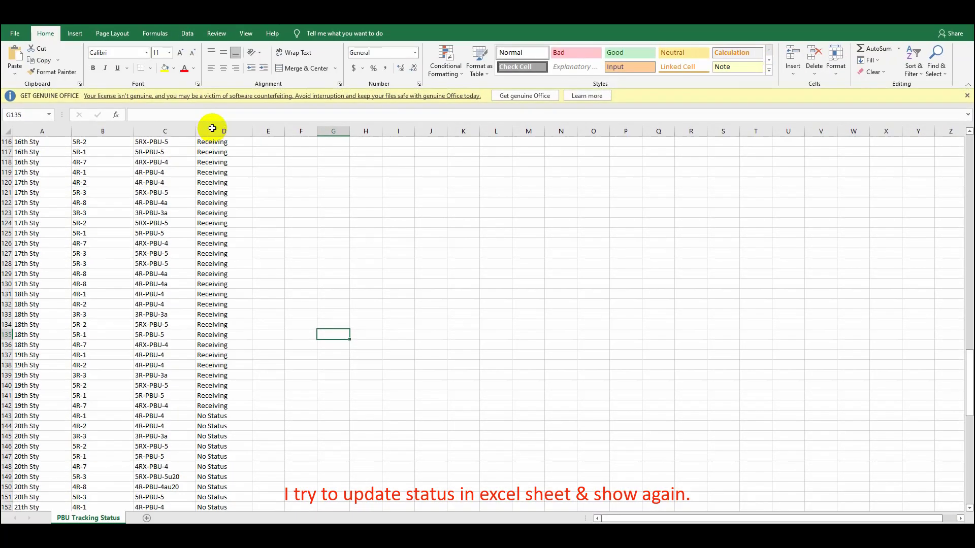
click(213, 131)
scroll(220, 153, up, 11)
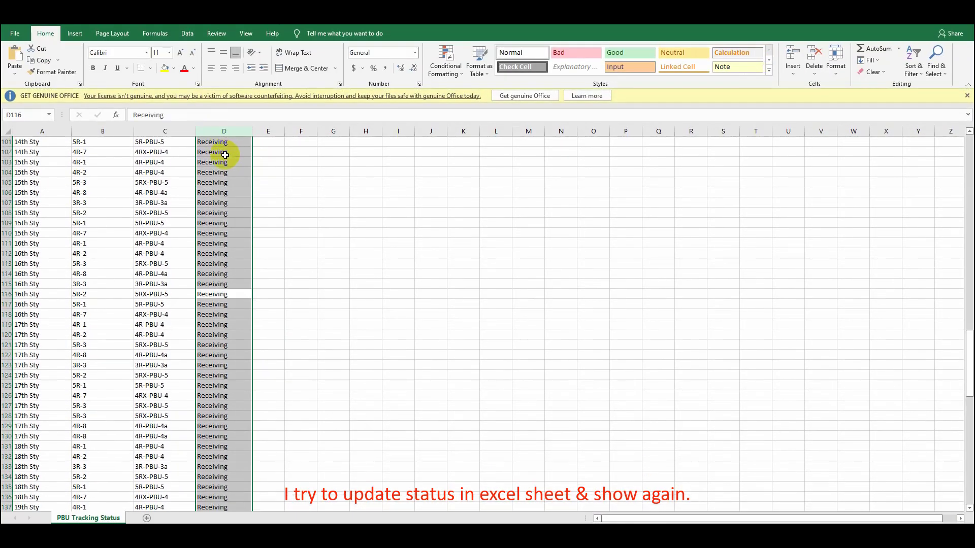
scroll(226, 157, up, 20)
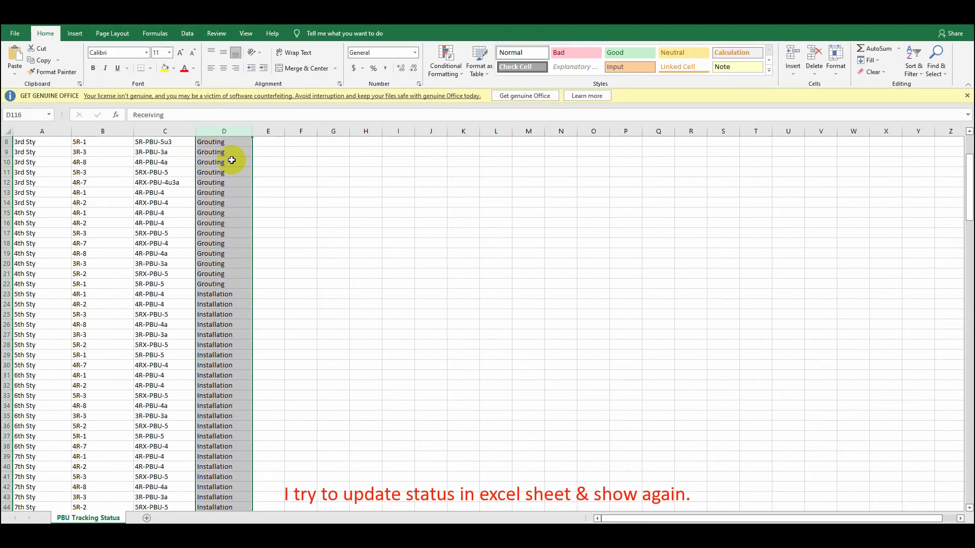
click(232, 152)
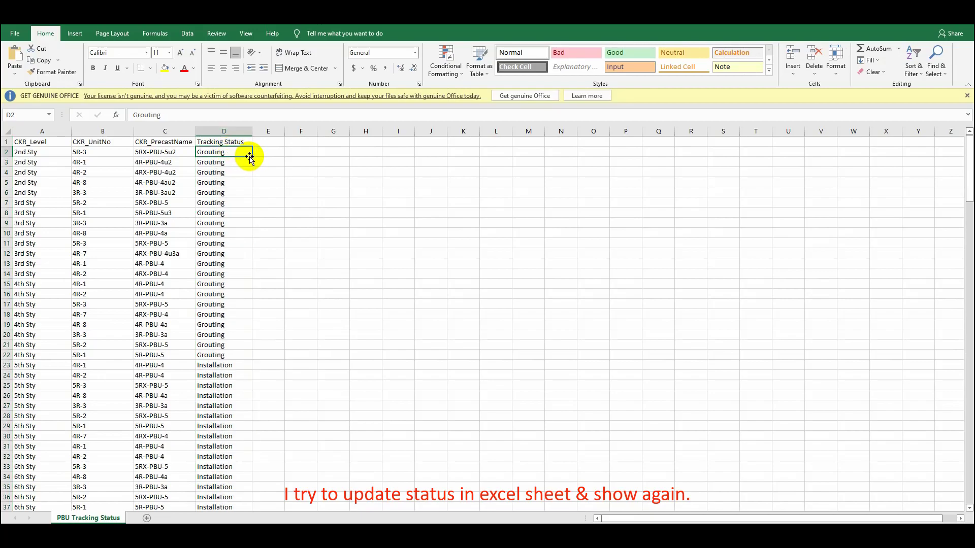
drag(251, 165, 255, 480)
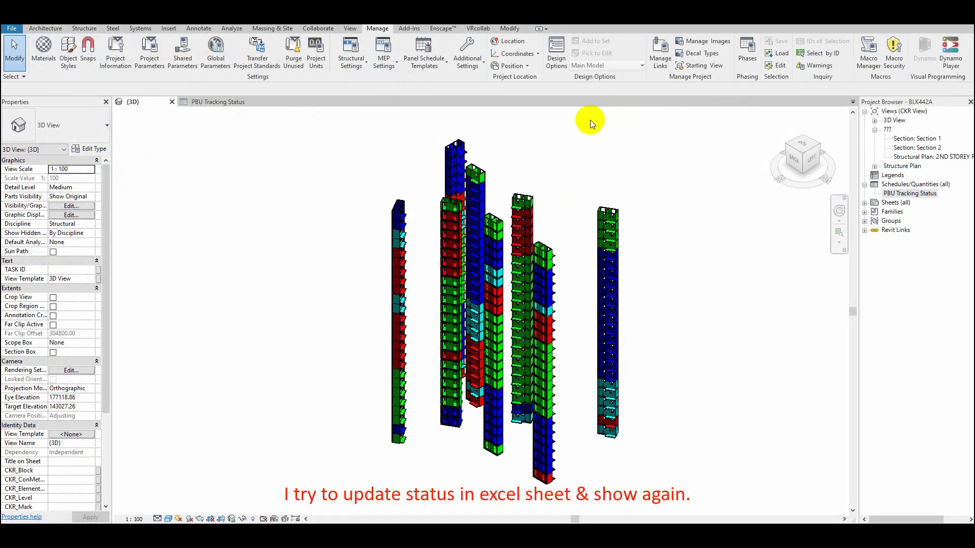
Step: Switch to Revit and arrange the 3D model and the Dynamo window side by side, with the Import Data from Excel group in view
middle_drag(398, 207, 578, 238)
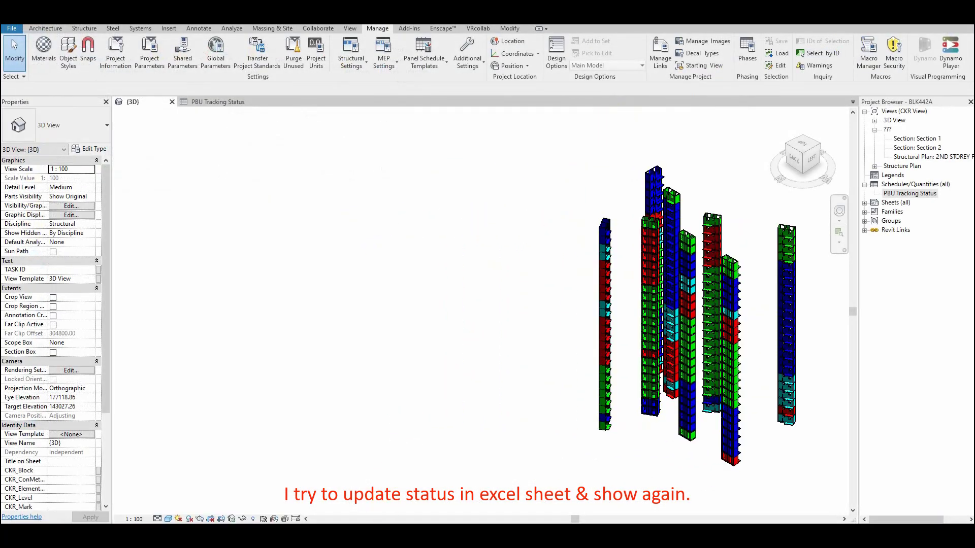
click(532, 495)
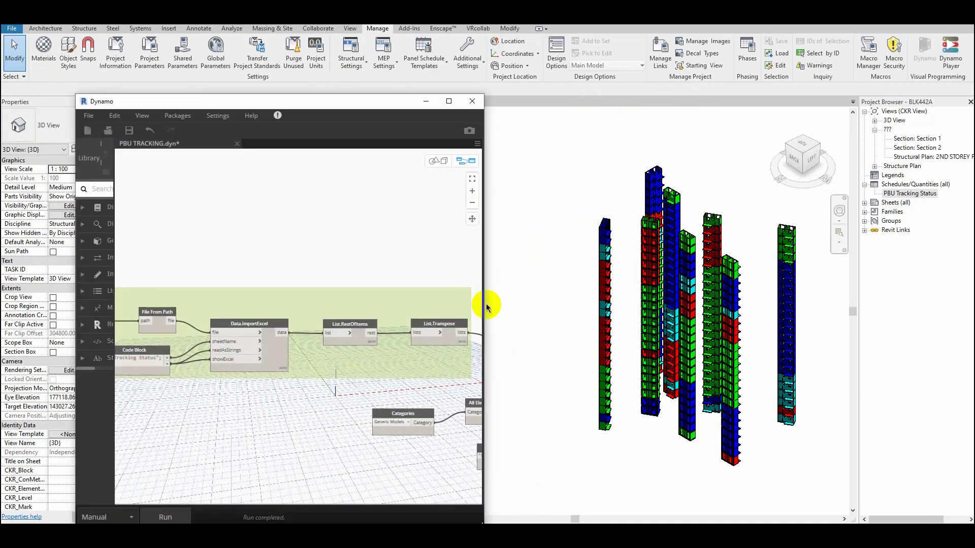
drag(365, 101, 414, 78)
scroll(349, 192, down, 3)
middle_drag(348, 192, 451, 207)
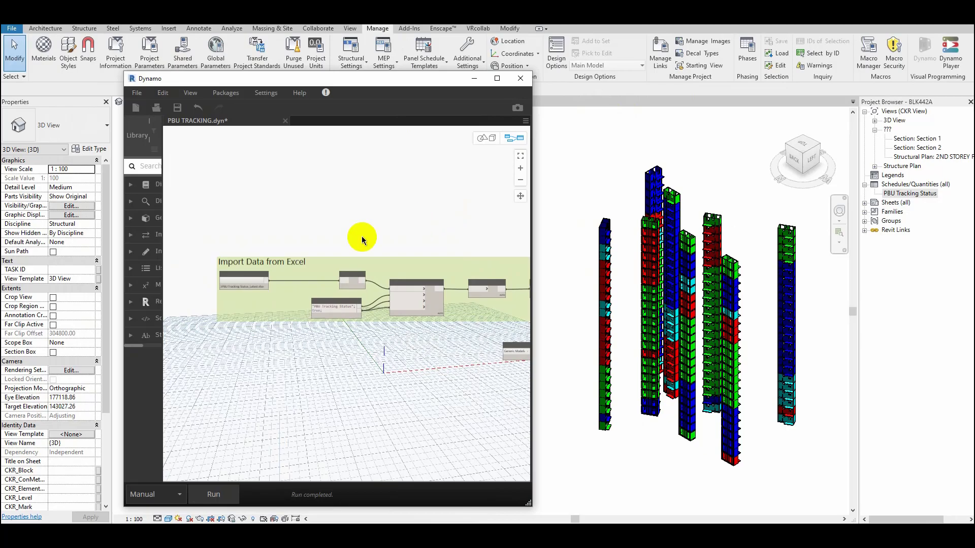
Step: Browse for the Excel source file, cancel the selection, and run the PBU TRACKING graph to import the updated statuses
scroll(248, 284, up, 3)
click(246, 275)
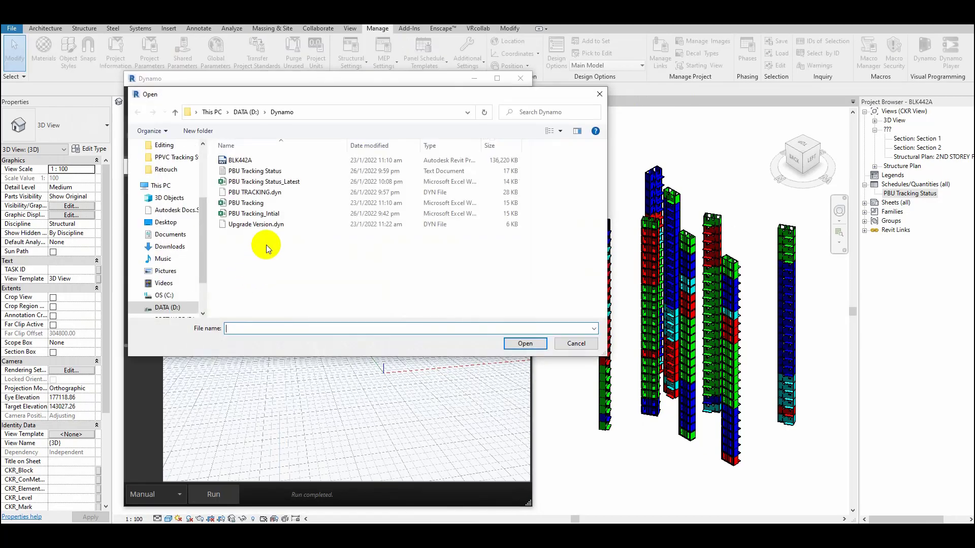
click(576, 343)
click(215, 497)
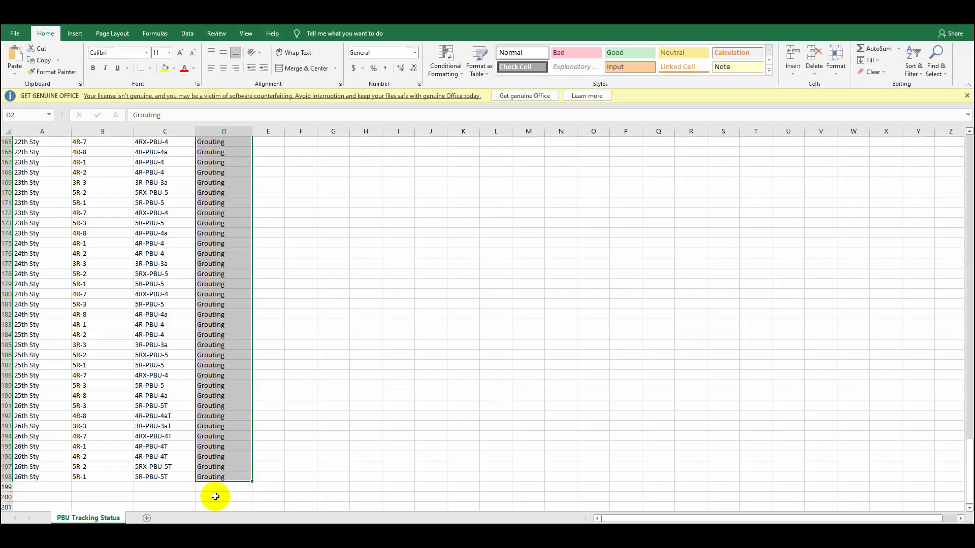